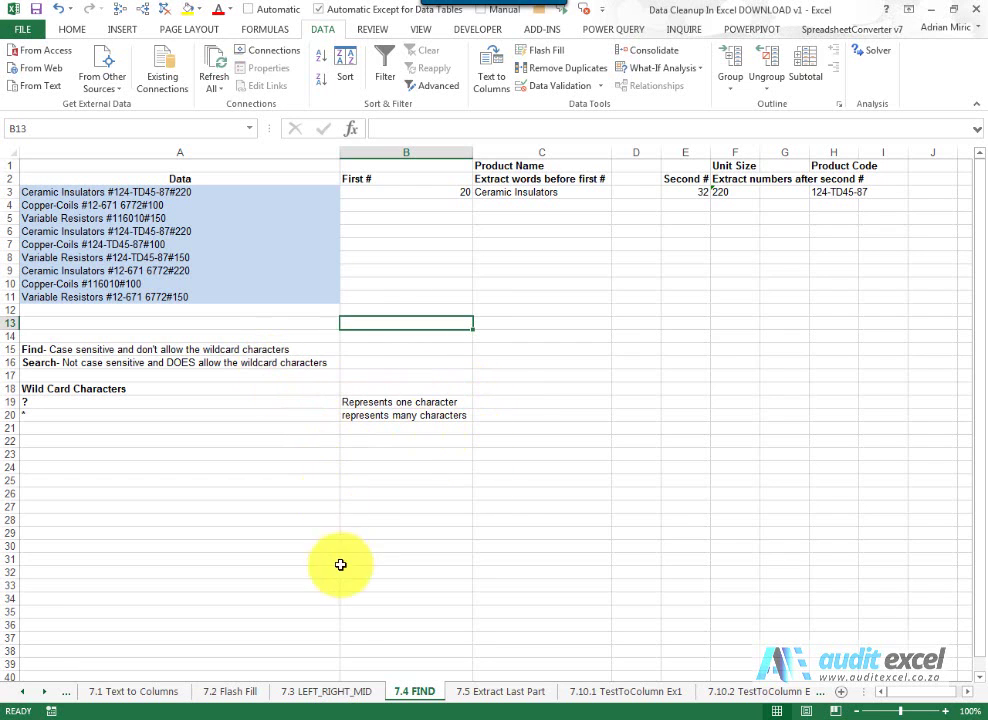
# Step: Look at the account number splitting on the 7.3 LEFT_RIGHT_MID sheet and return to the 7.4 FIND sheet
pyautogui.click(328, 690)
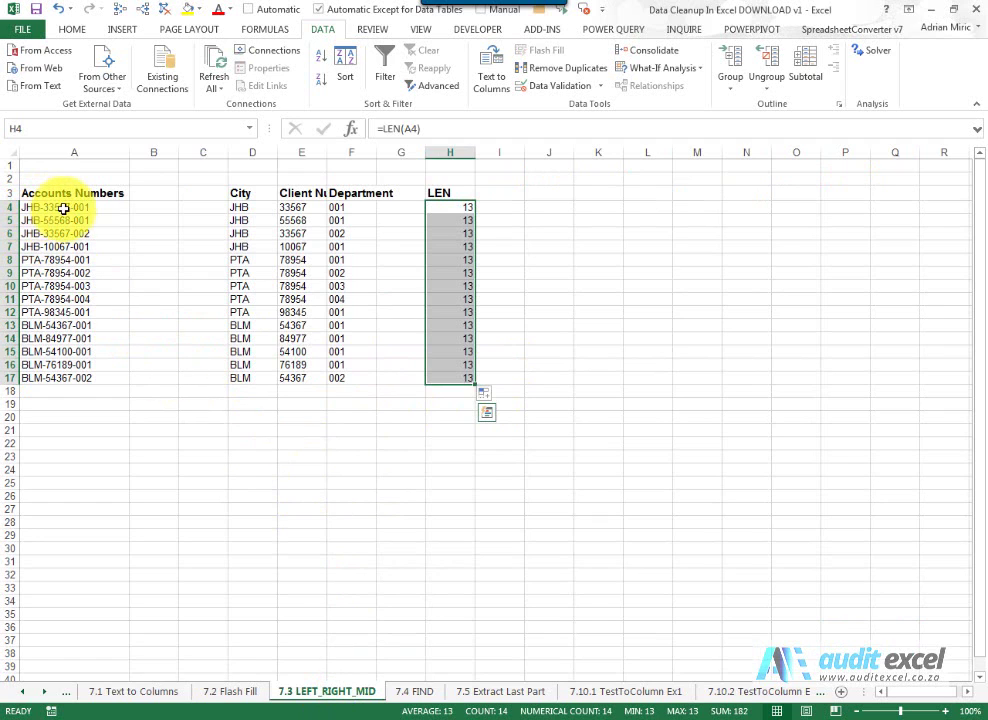
pyautogui.click(414, 692)
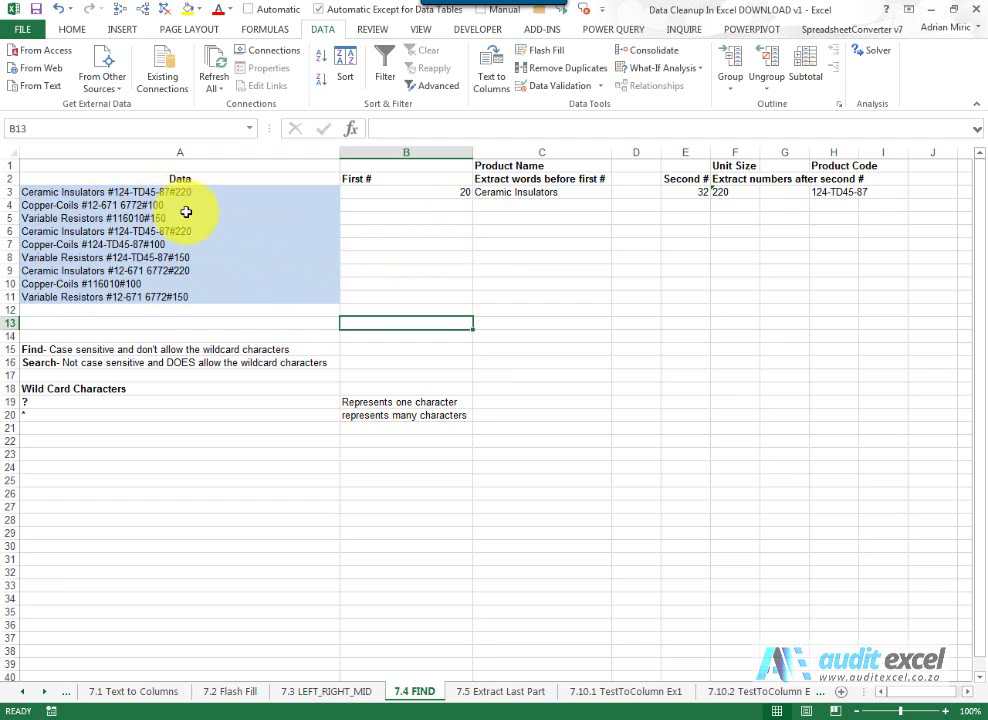
# Step: Enter =FIND("#",A4) in B4 to locate the first # and copy the formula down to B11
pyautogui.click(401, 205)
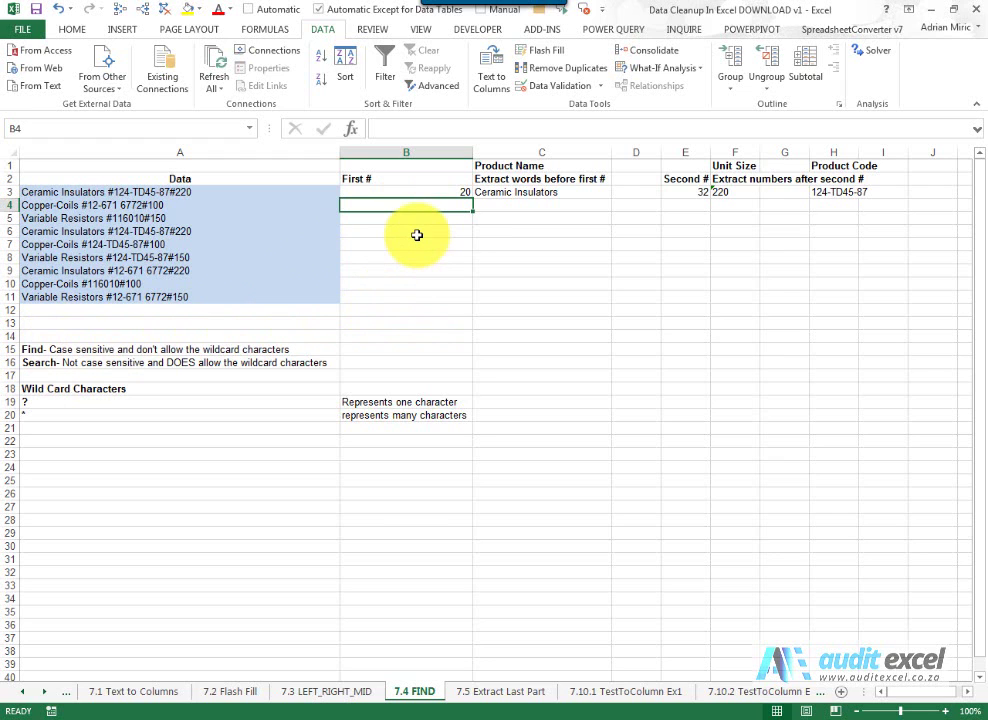
pyautogui.click(351, 128)
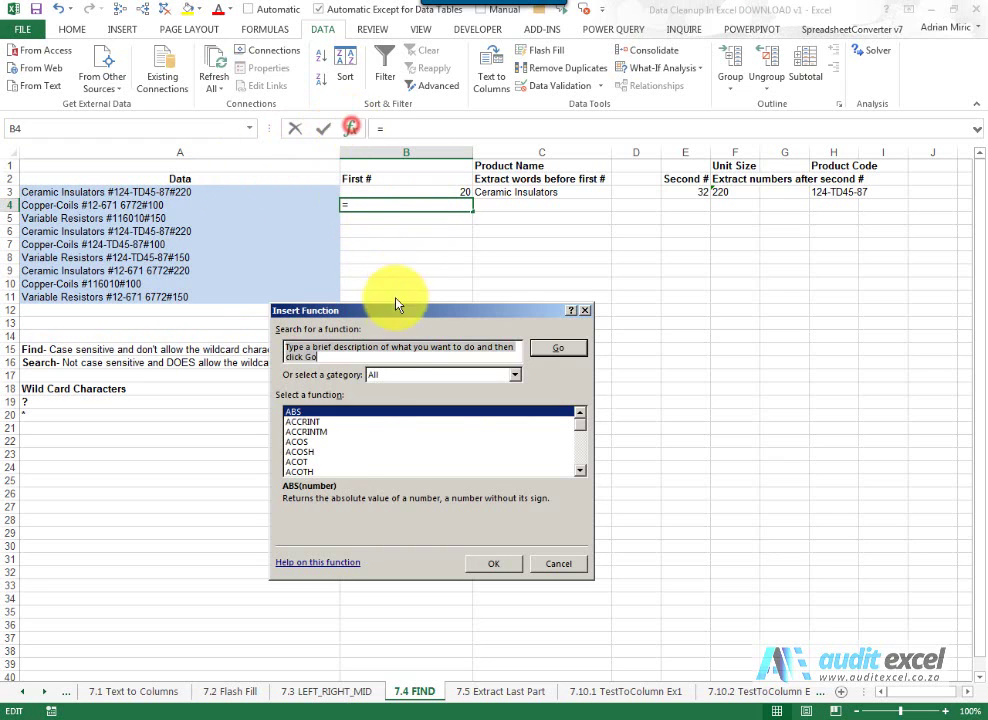
pyautogui.click(346, 456)
pyautogui.write('fin')
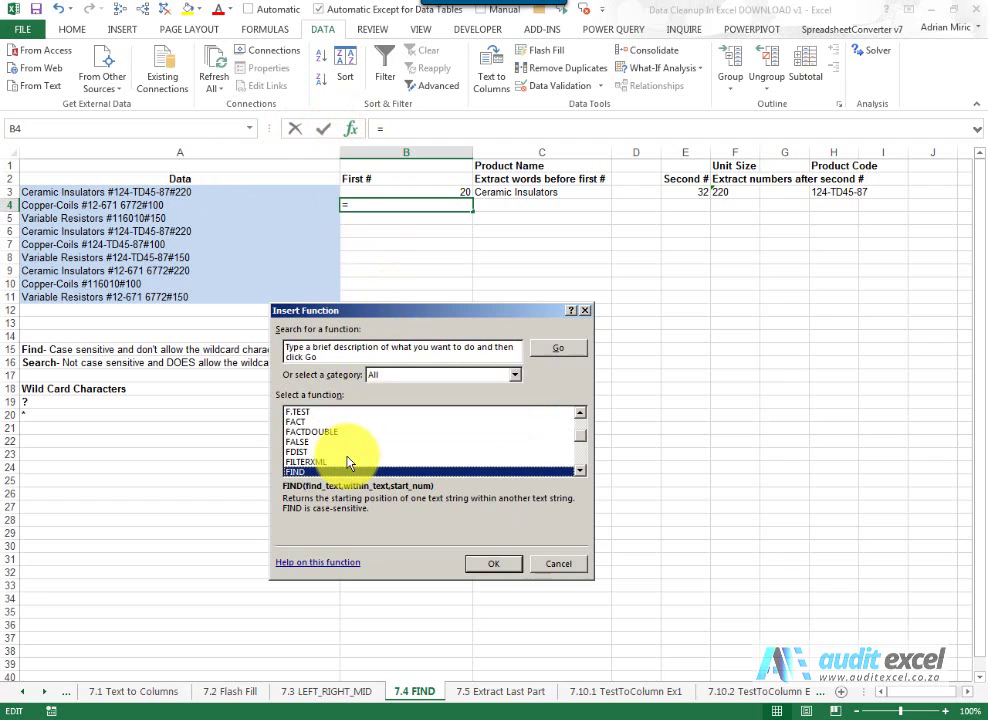
pyautogui.click(506, 566)
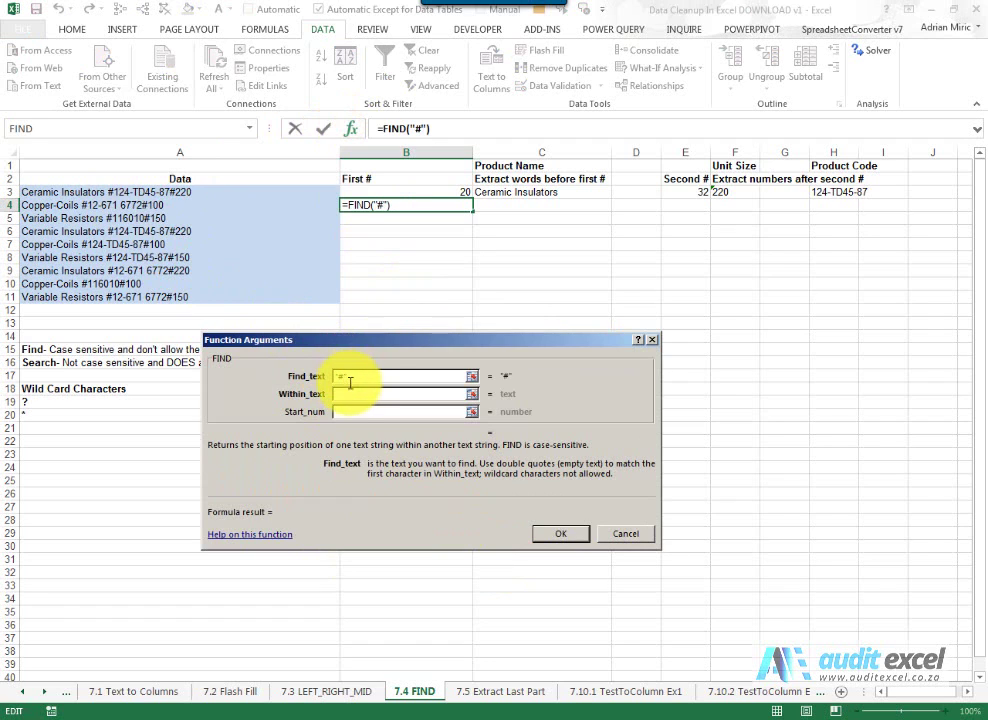
pyautogui.click(350, 393)
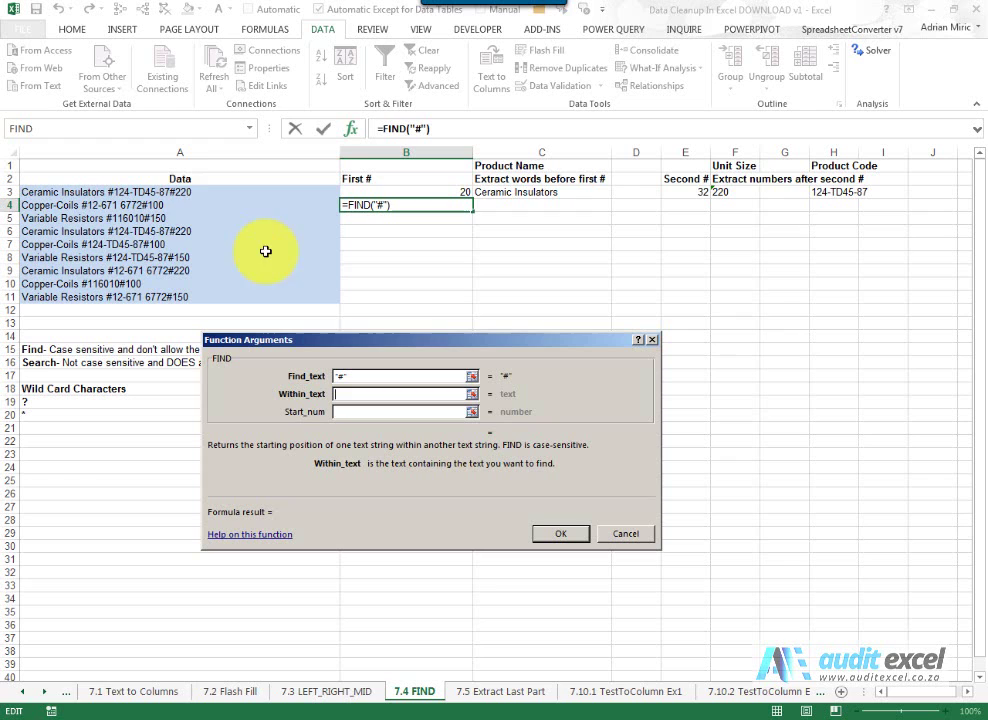
pyautogui.click(171, 206)
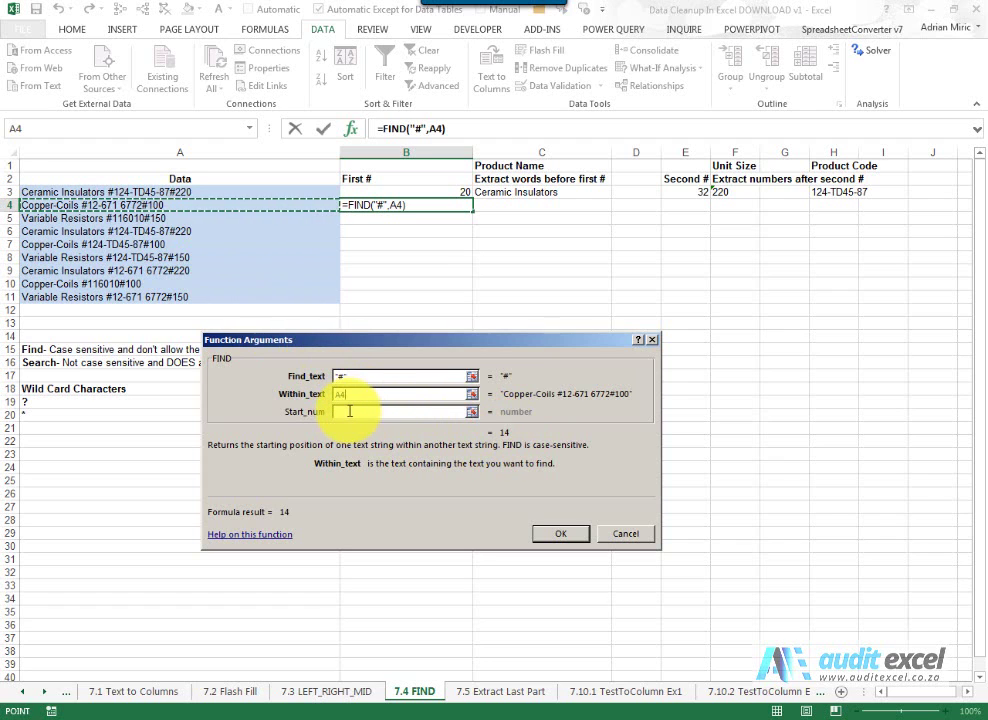
pyautogui.click(542, 531)
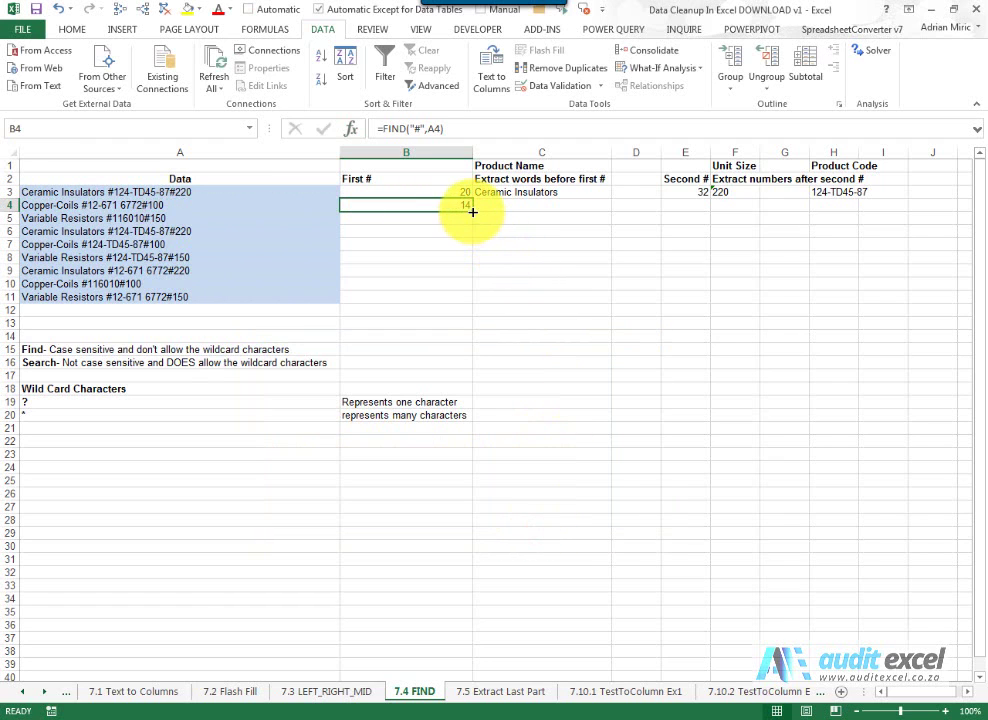
pyautogui.moveTo(471, 211); pyautogui.dragTo(450, 301)
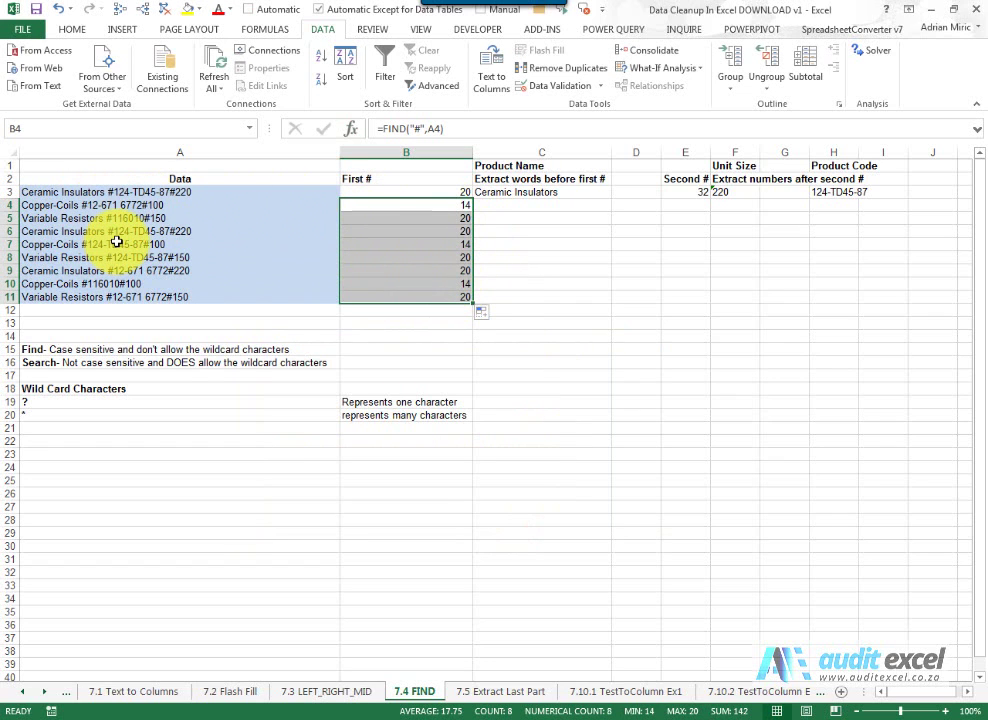
pyautogui.click(450, 285)
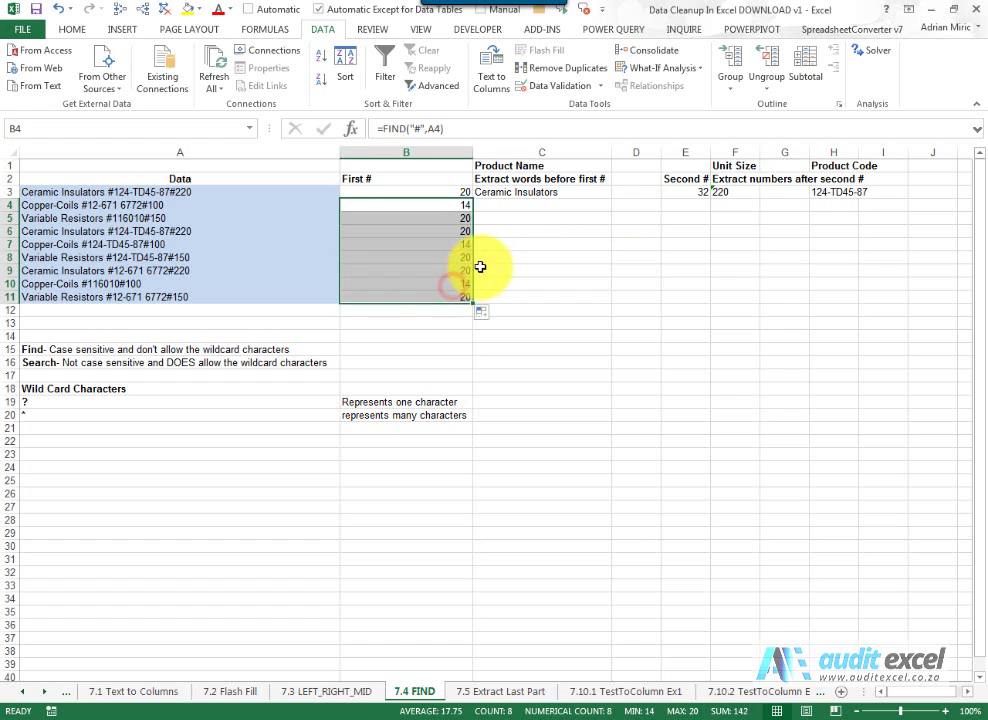
# Step: Start a LEFT formula in C4 under Product Name with A4 as its text
pyautogui.click(520, 207)
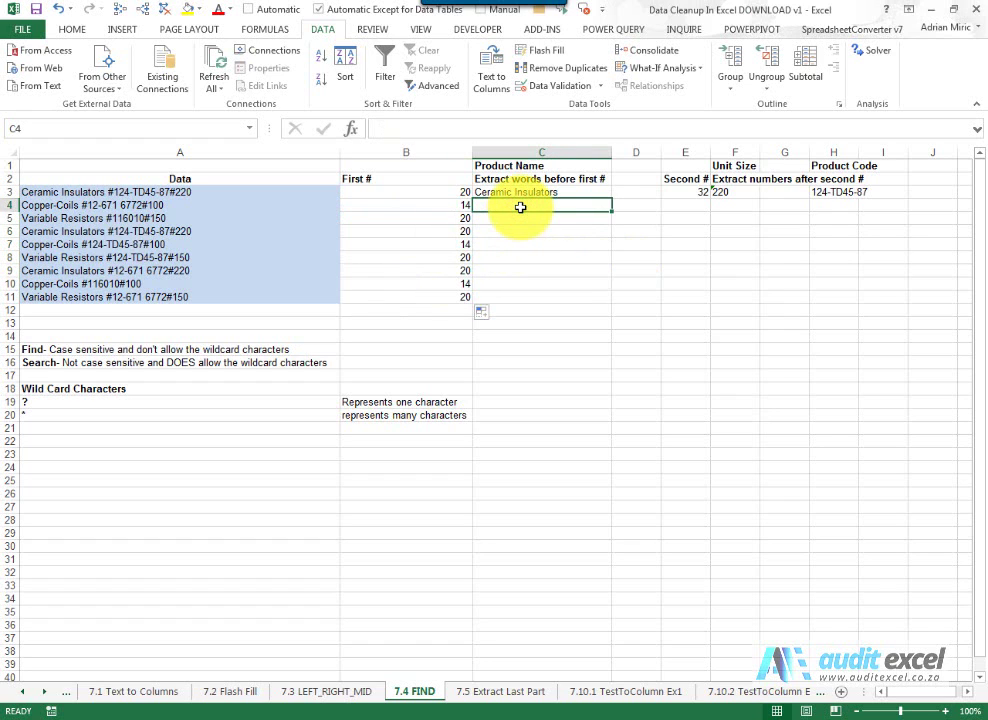
pyautogui.click(351, 129)
pyautogui.click(490, 441)
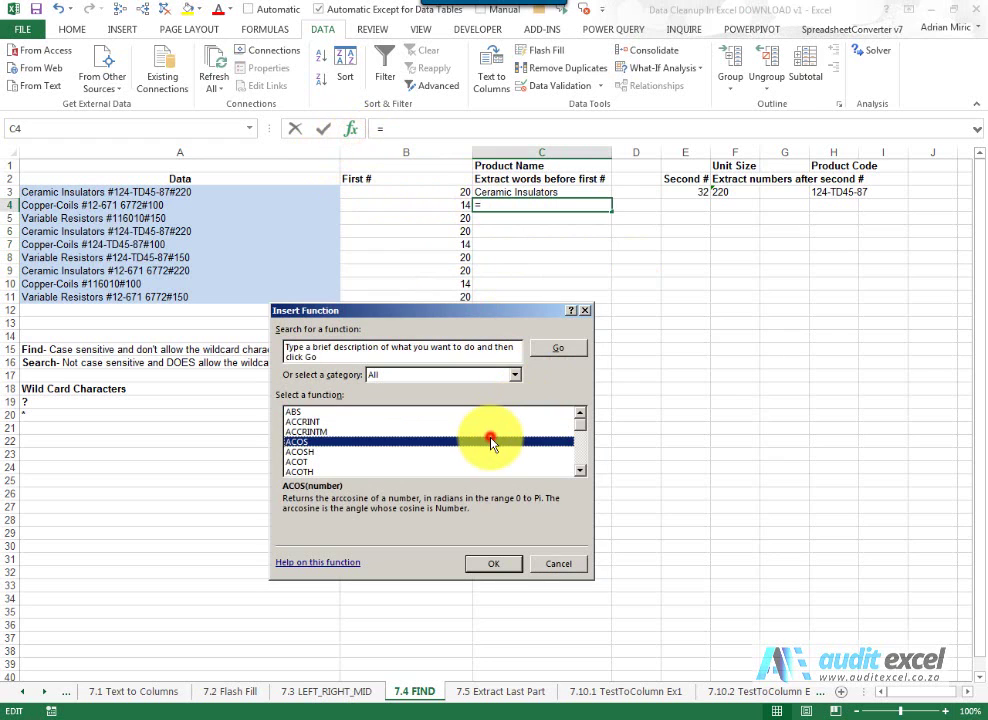
pyautogui.press('l')
pyautogui.press('e')
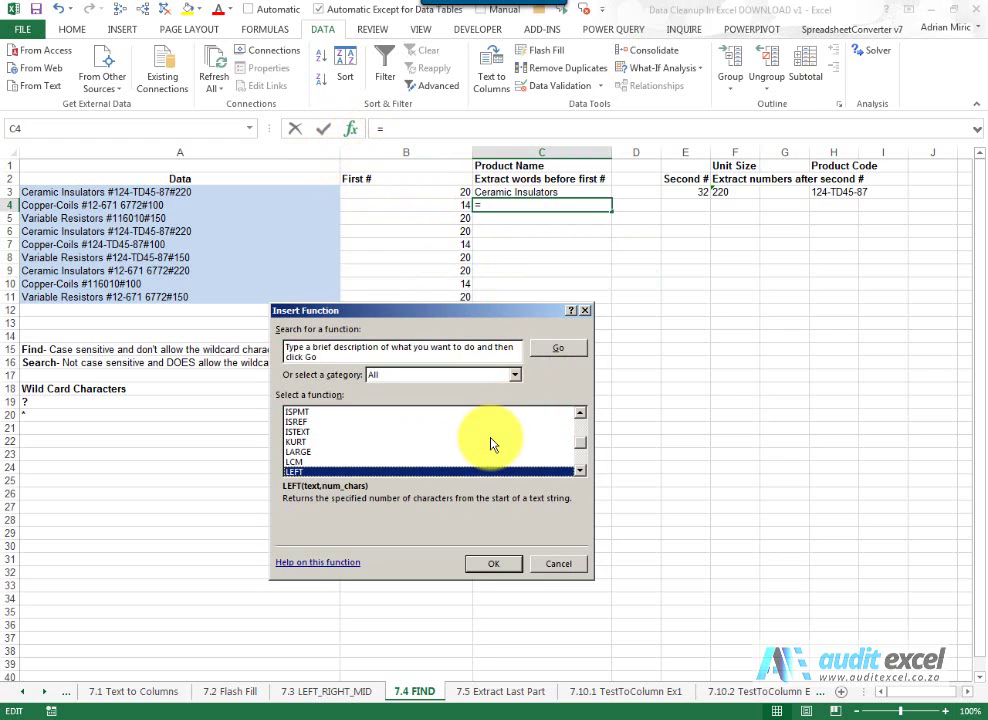
pyautogui.click(496, 564)
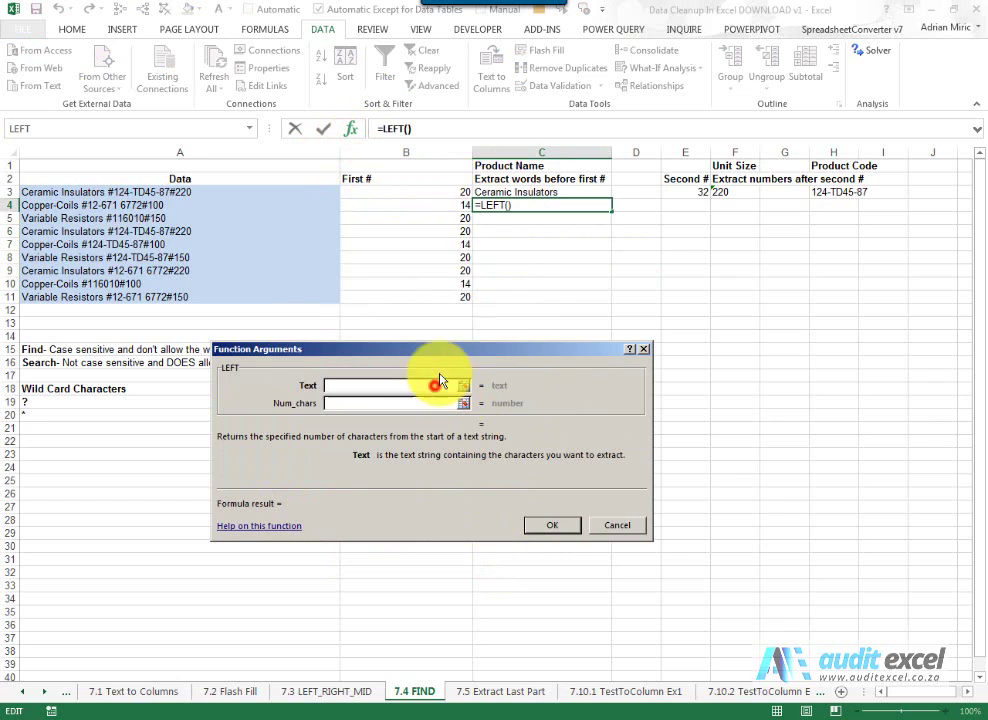
pyautogui.click(201, 204)
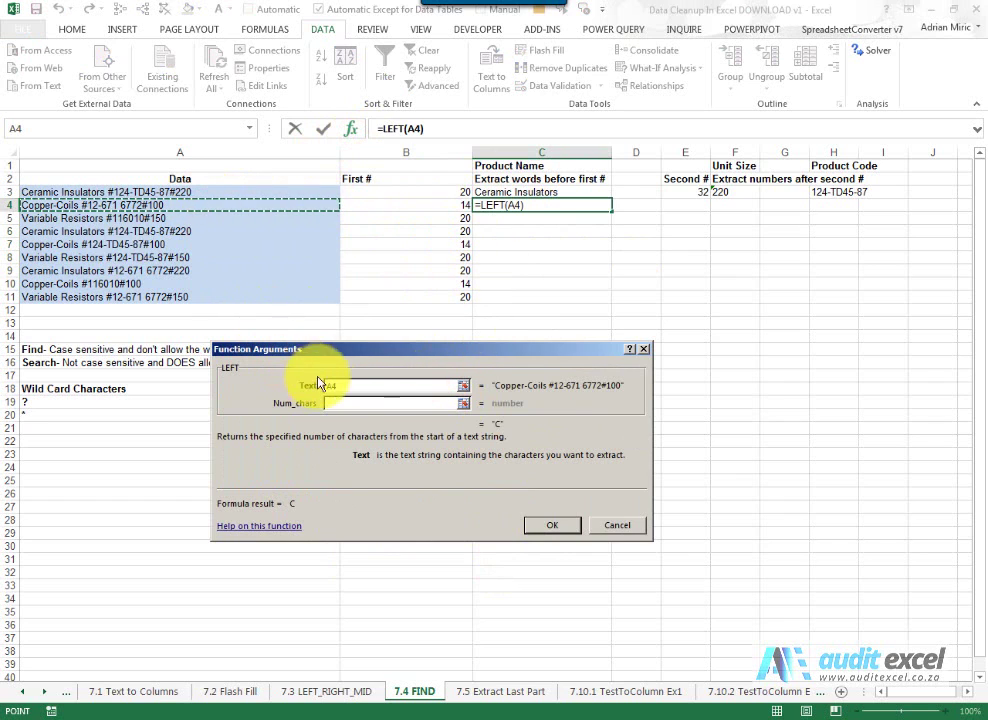
# Step: Set the LEFT formula's number of characters to B4-1 and copy the formula from C4 down to C11
pyautogui.click(342, 403)
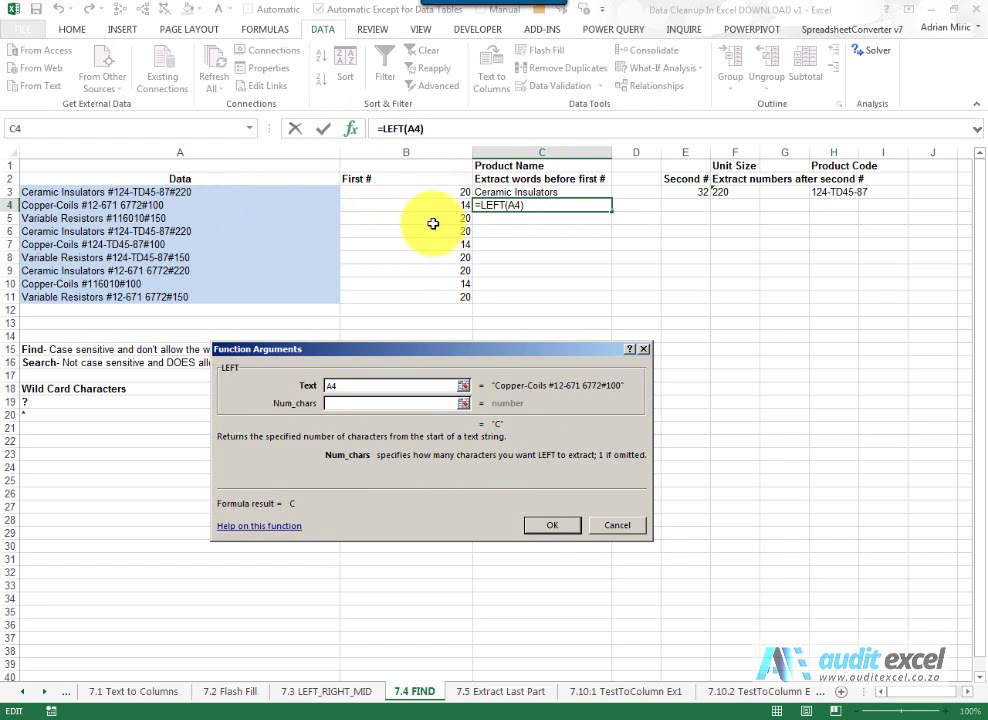
pyautogui.click(351, 402)
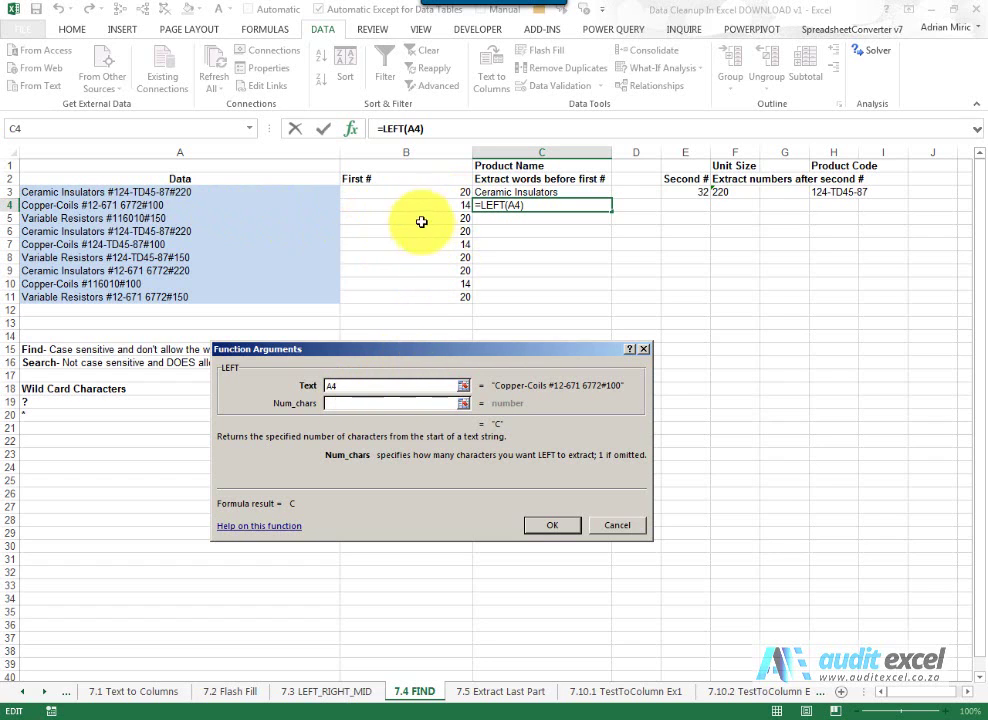
pyautogui.click(410, 204)
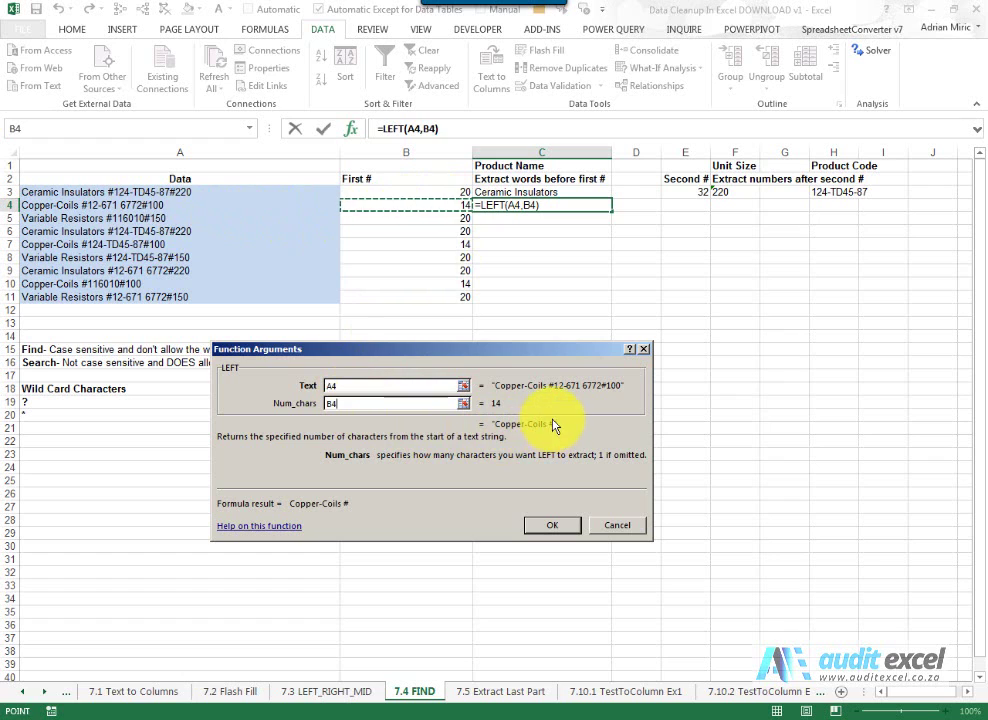
pyautogui.click(364, 406)
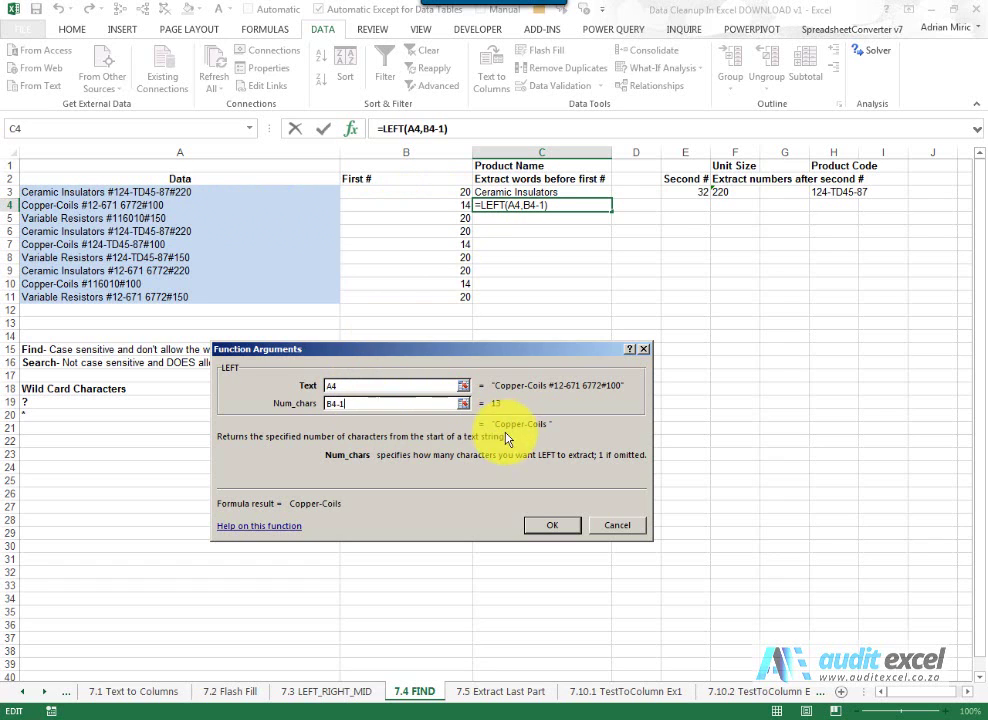
pyautogui.click(558, 530)
pyautogui.moveTo(611, 212); pyautogui.dragTo(596, 304)
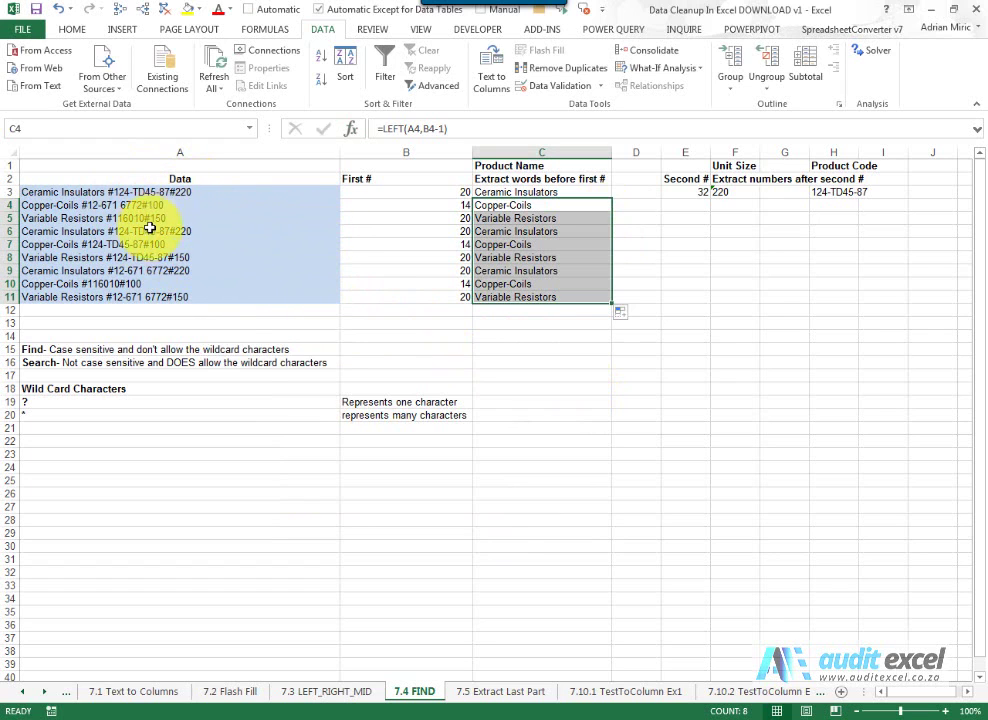
# Step: Start a FIND formula in E4 under Second # that looks for "#" within A4
pyautogui.click(664, 204)
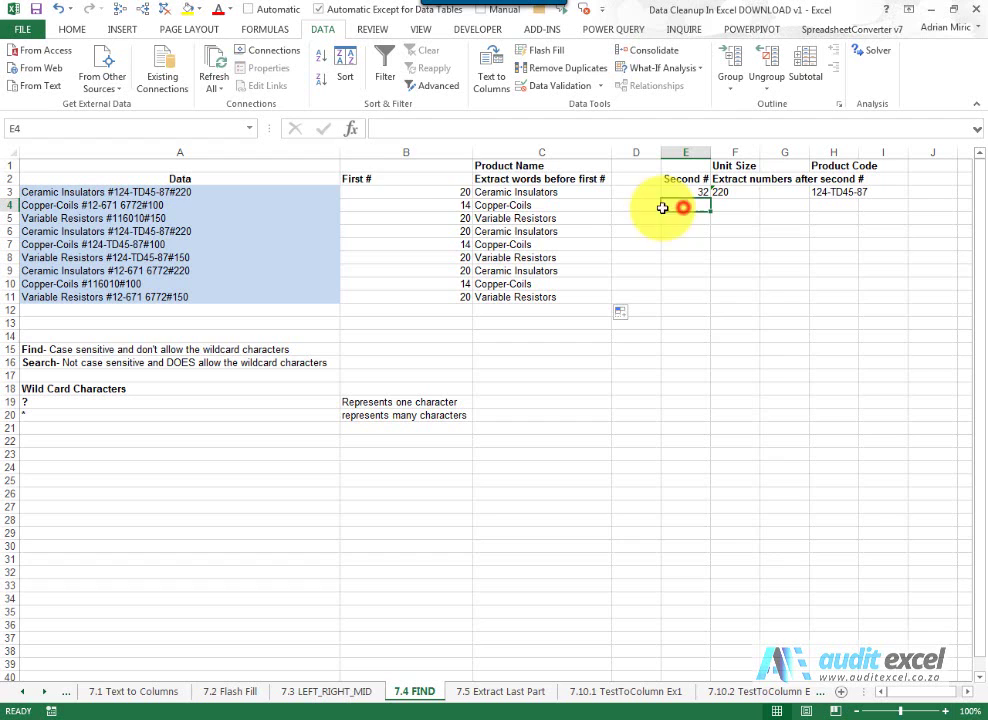
pyautogui.click(351, 128)
pyautogui.click(461, 441)
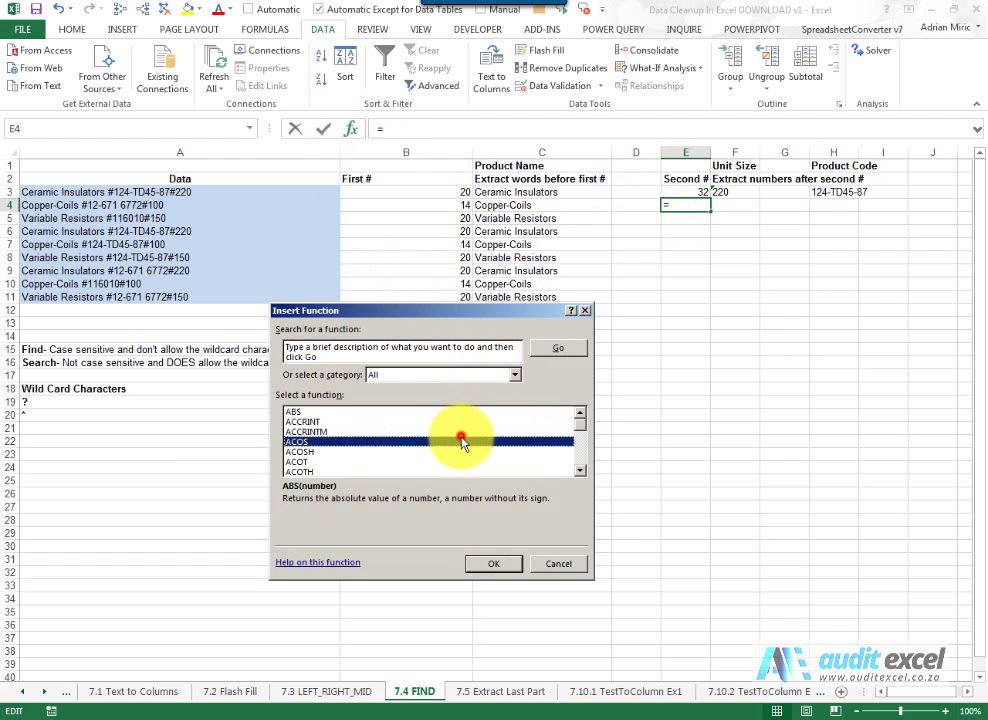
pyautogui.write('find')
pyautogui.press('Return')
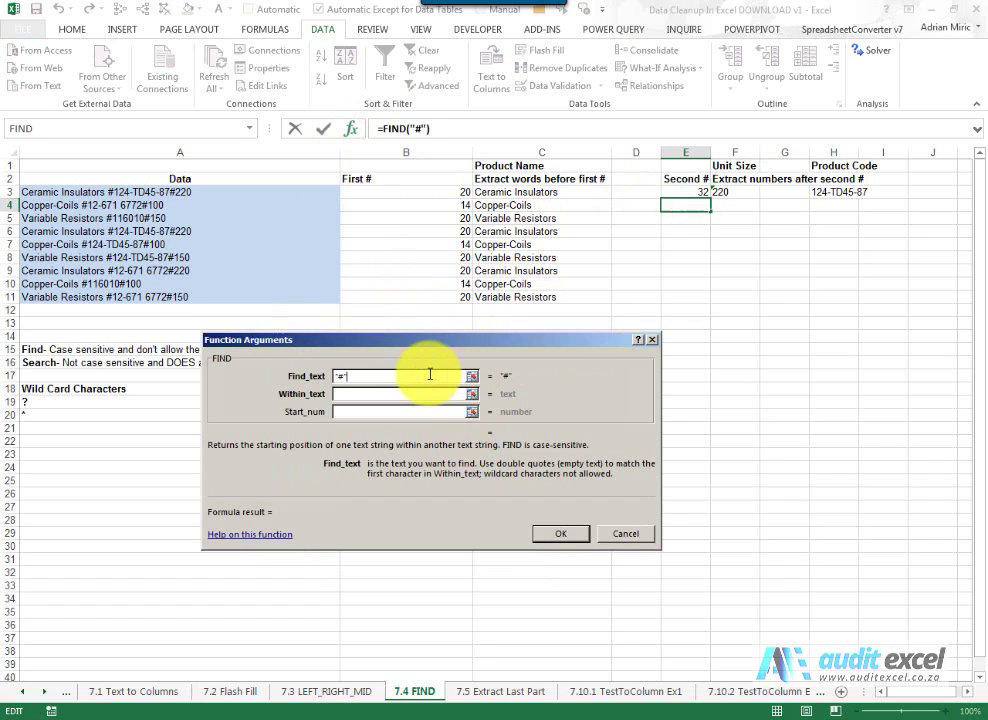
pyautogui.press('Tab')
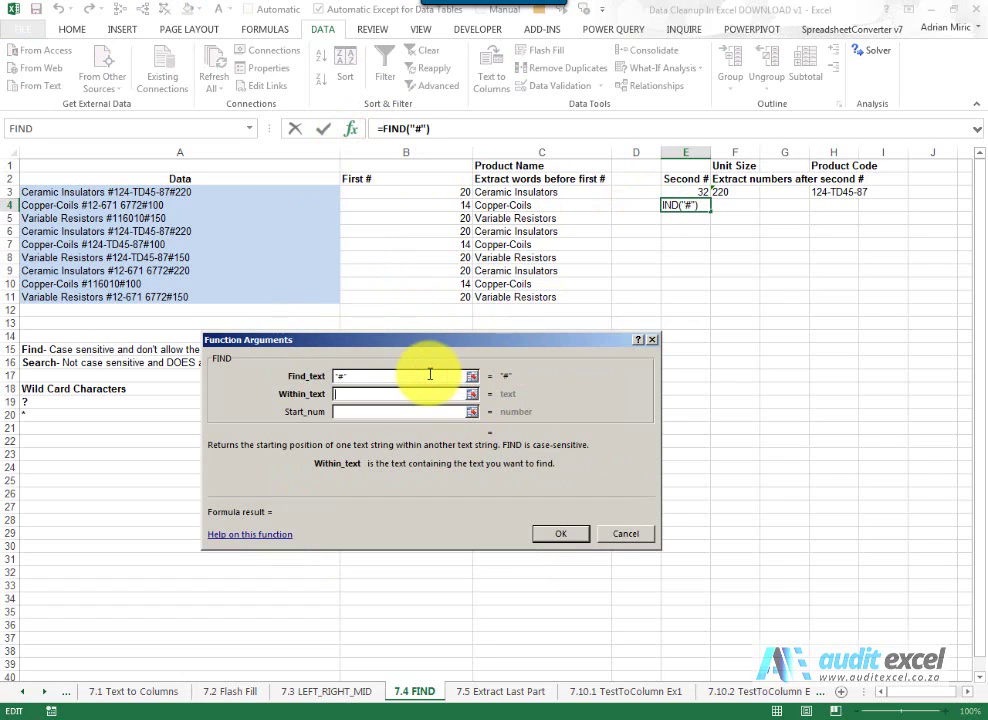
pyautogui.click(146, 205)
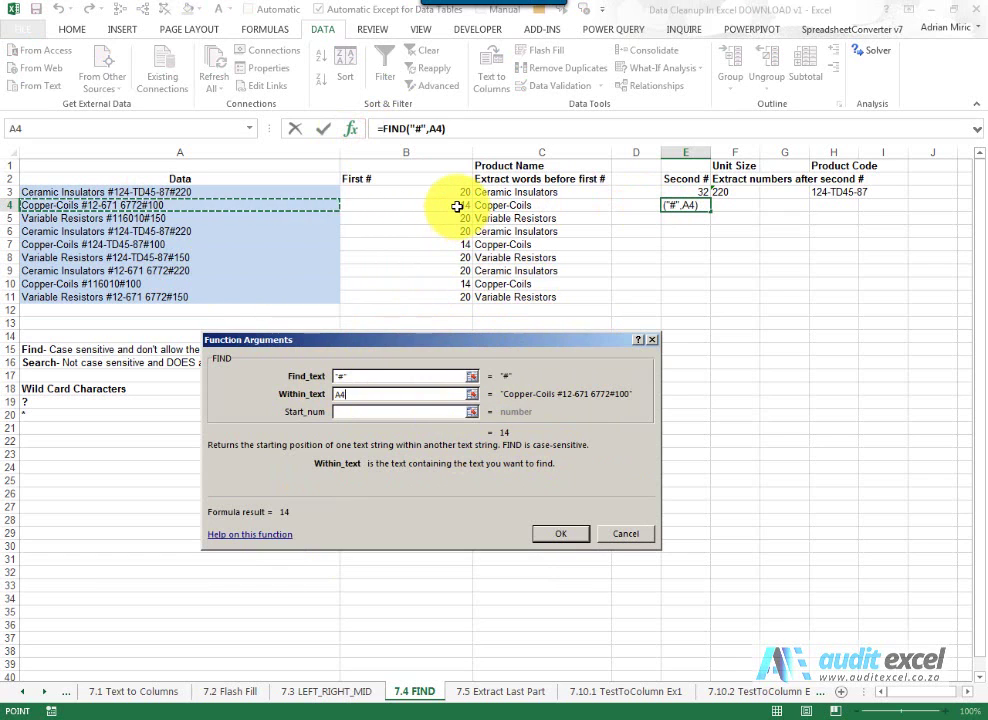
# Step: Set the FIND formula's start number to B4+1 and copy the formula from E4 down to E11
pyautogui.click(385, 413)
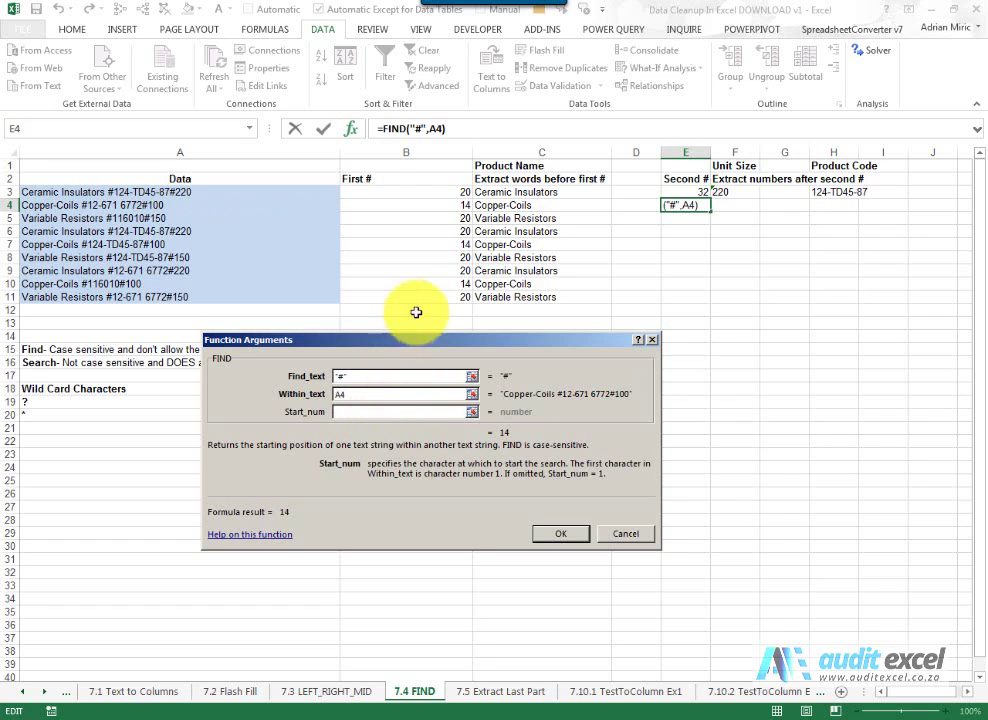
pyautogui.click(413, 204)
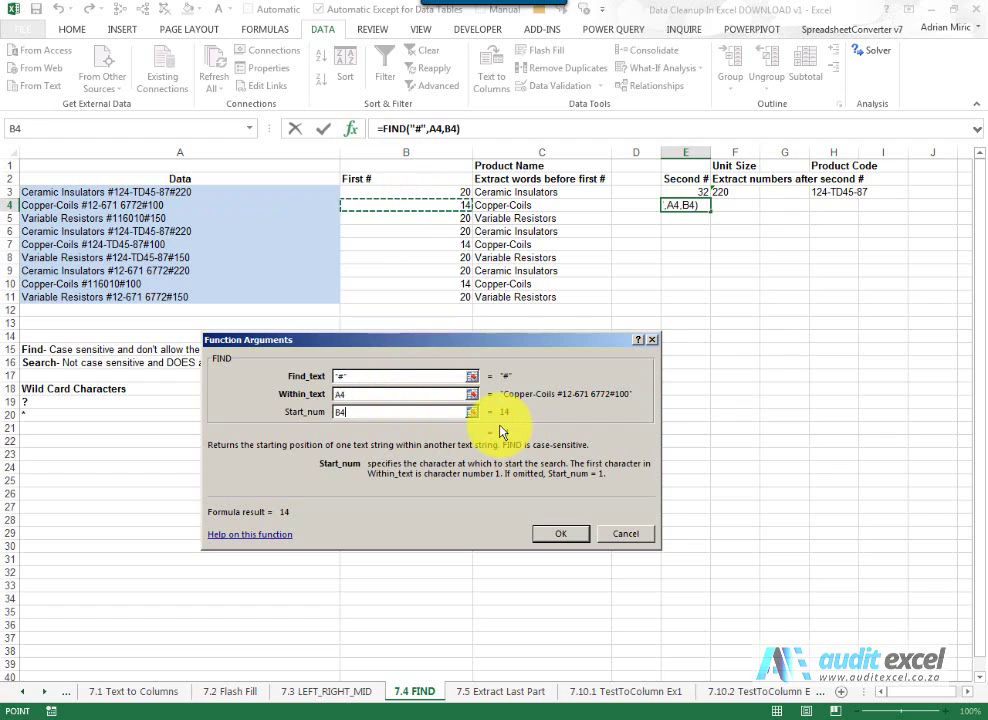
pyautogui.click(372, 412)
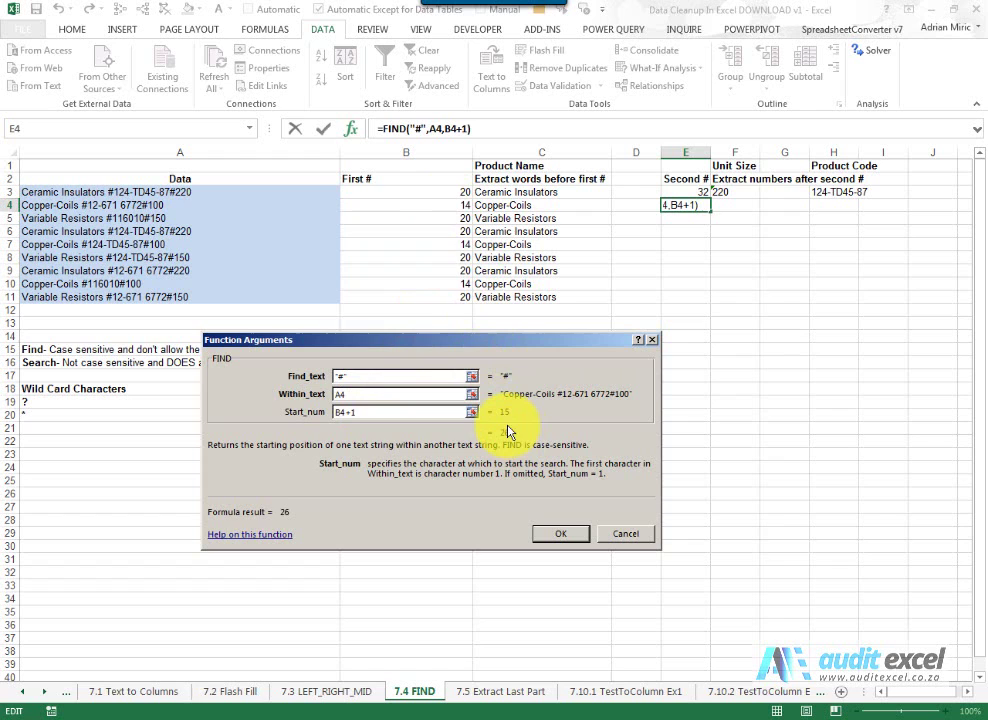
pyautogui.click(558, 533)
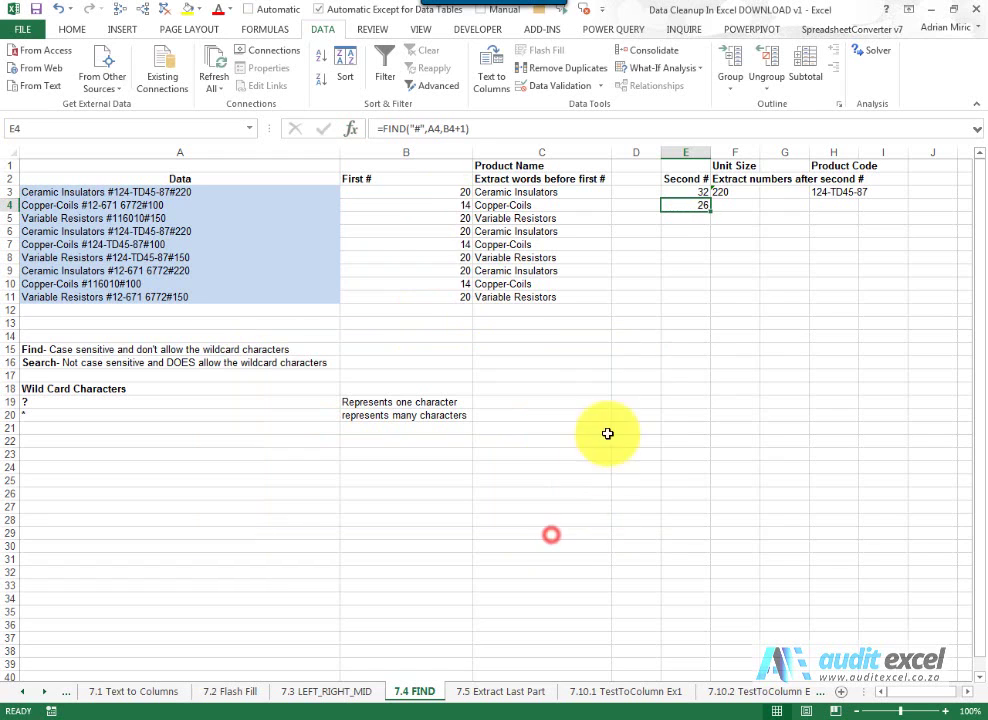
pyautogui.moveTo(710, 210); pyautogui.dragTo(706, 299)
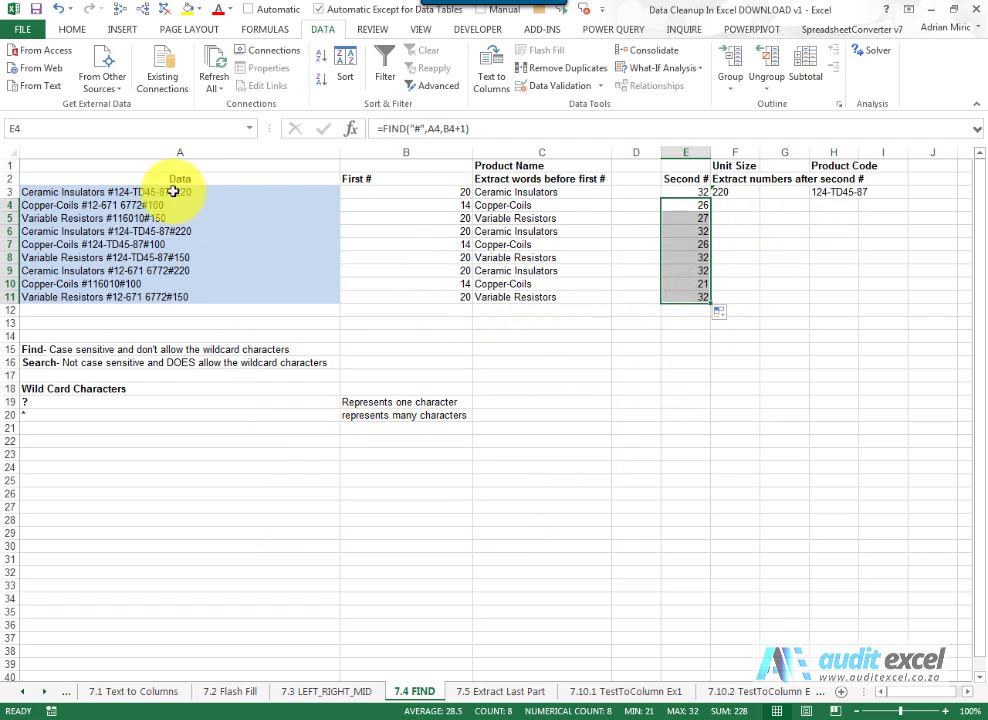
# Step: Start a MID formula in H4 under Product Code with A4 as its text
pyautogui.click(825, 203)
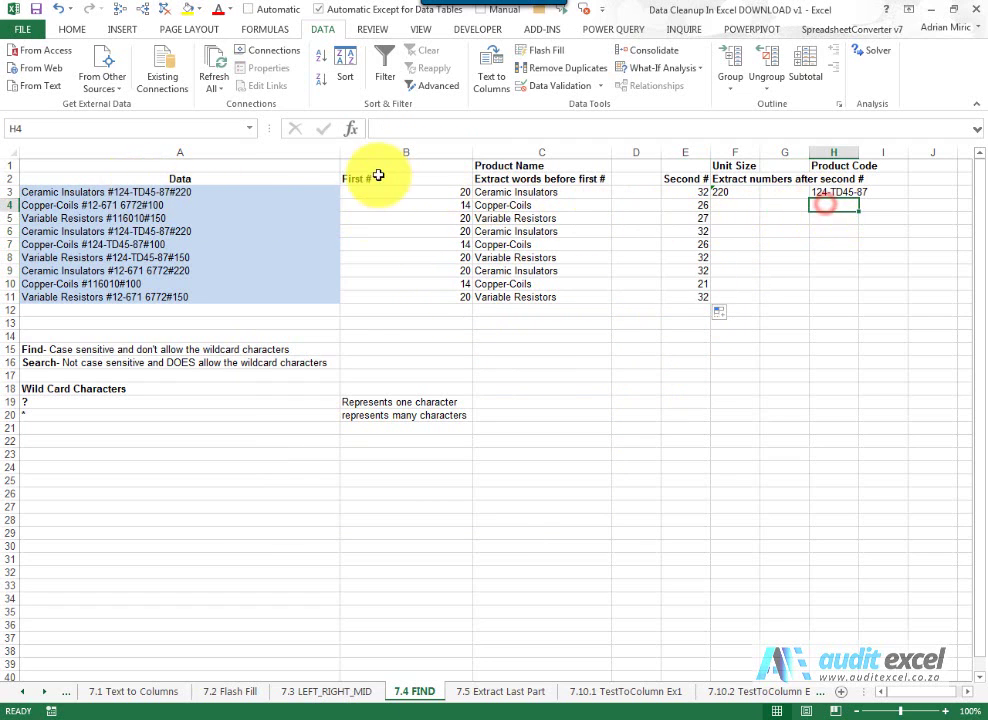
pyautogui.click(351, 128)
pyautogui.click(484, 444)
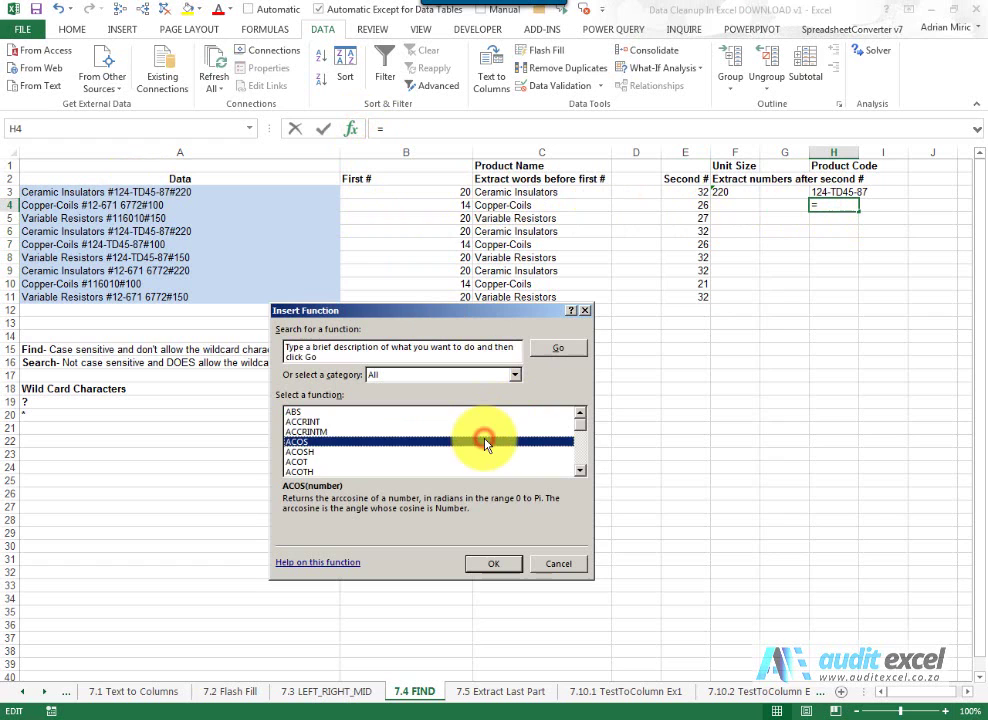
pyautogui.write('mid')
pyautogui.press('Return')
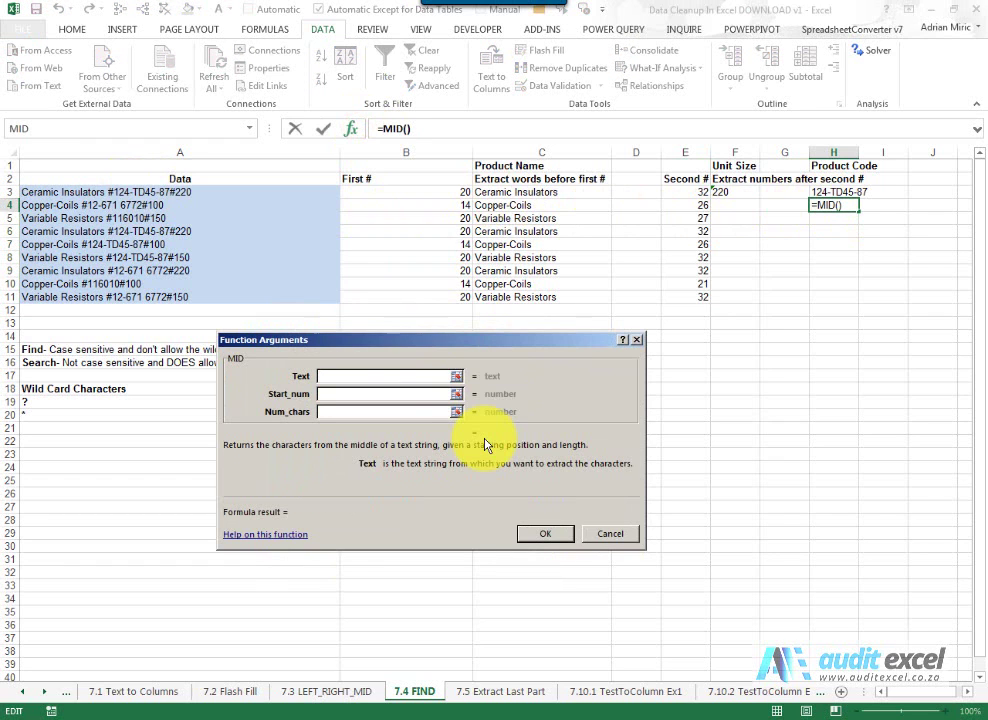
pyautogui.moveTo(419, 341); pyautogui.dragTo(417, 316)
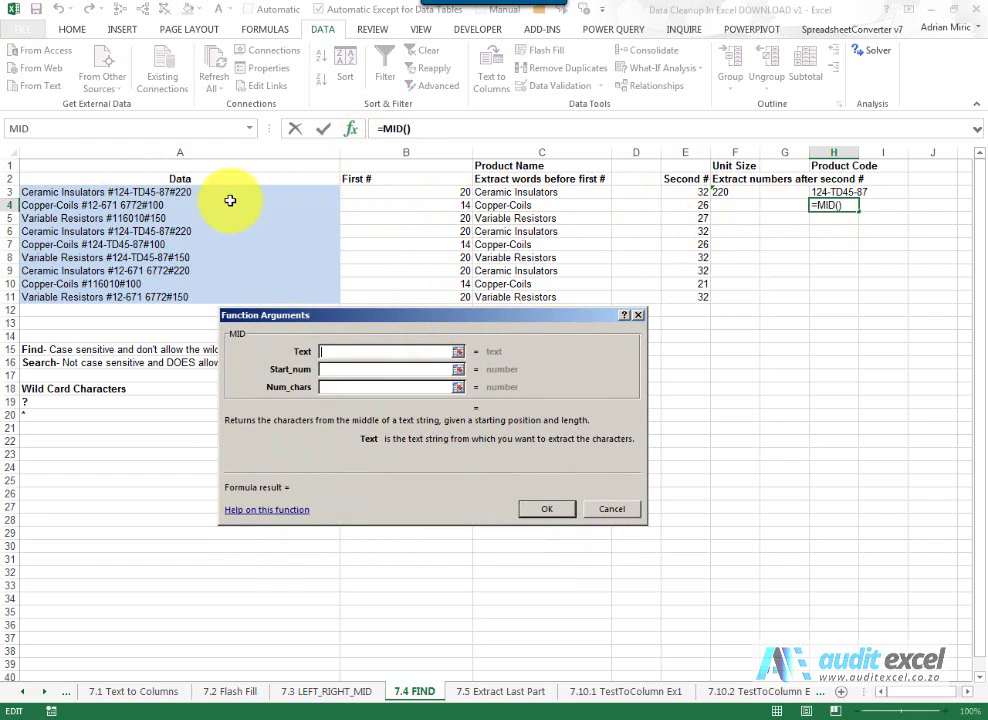
pyautogui.click(192, 204)
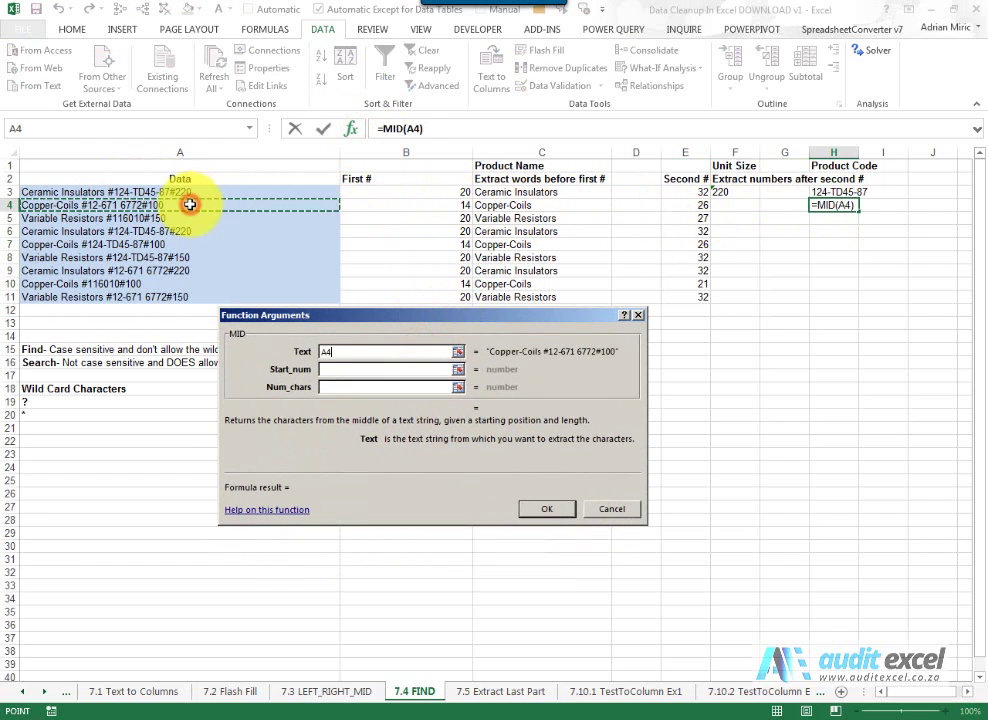
# Step: Set the MID formula's start number to B4+1
pyautogui.click(342, 369)
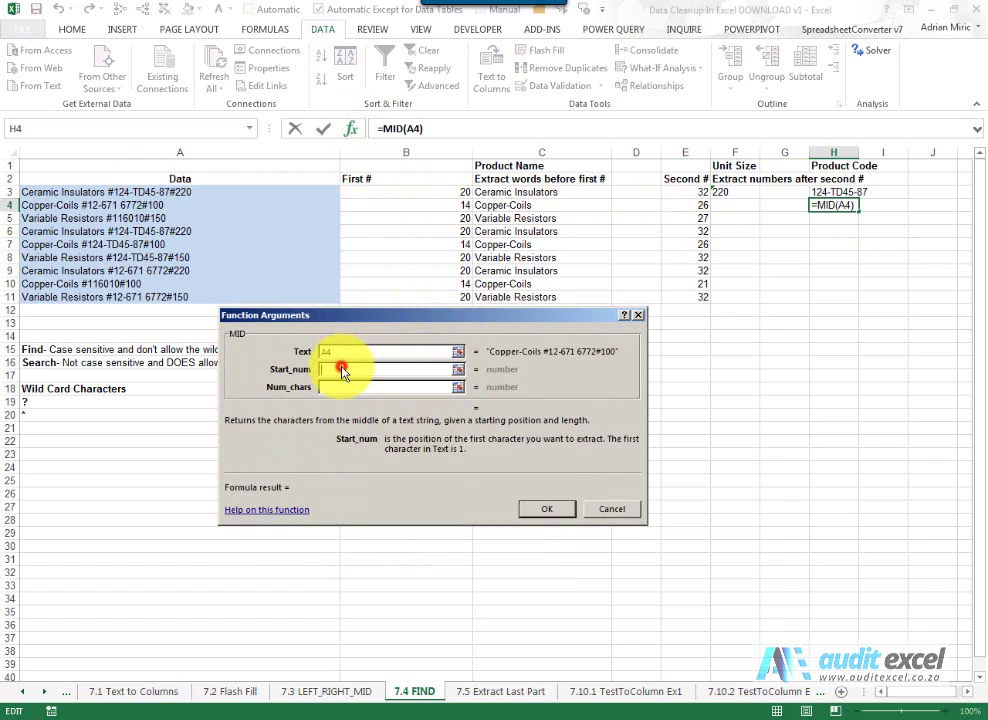
pyautogui.click(412, 203)
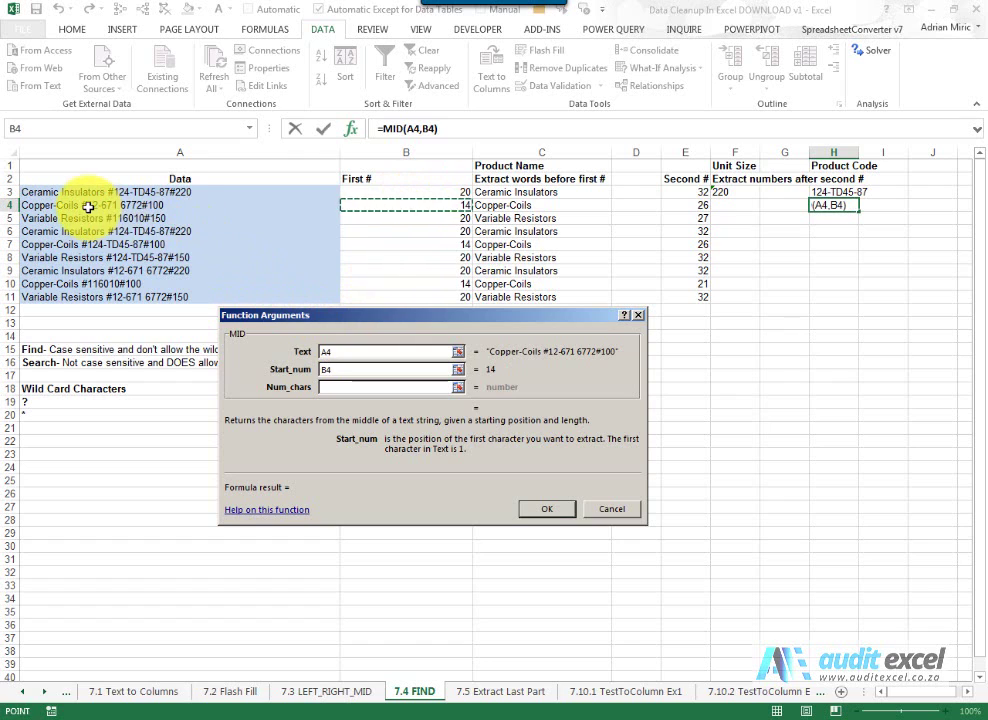
pyautogui.click(343, 368)
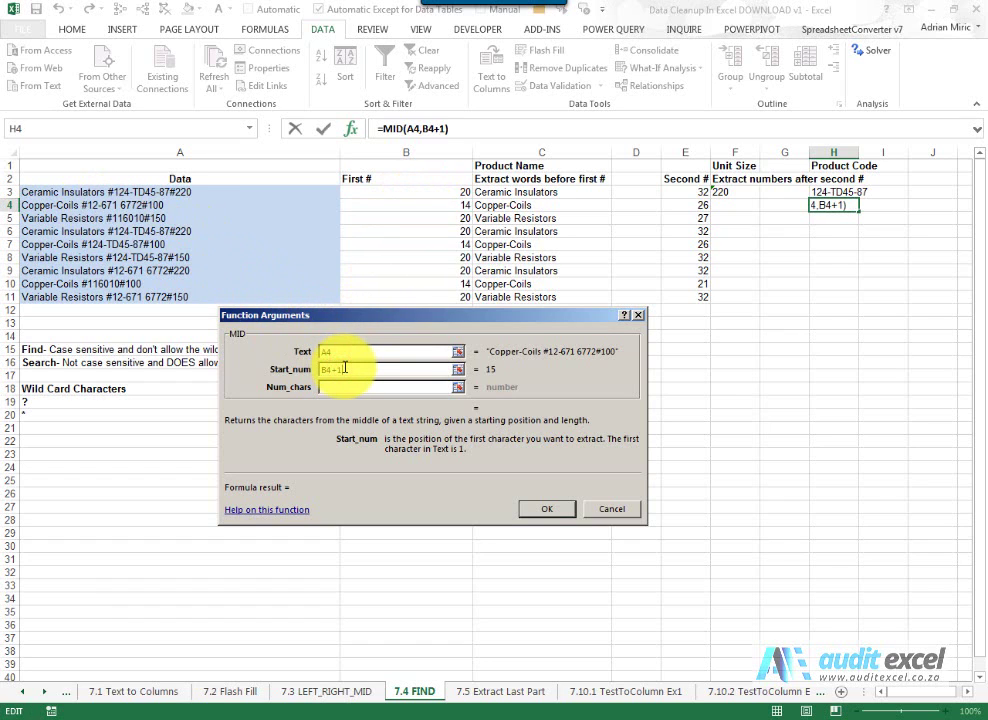
# Step: Set the MID formula's number of characters to E4-B4-1 and copy the formula from H4 down to H11
pyautogui.click(345, 389)
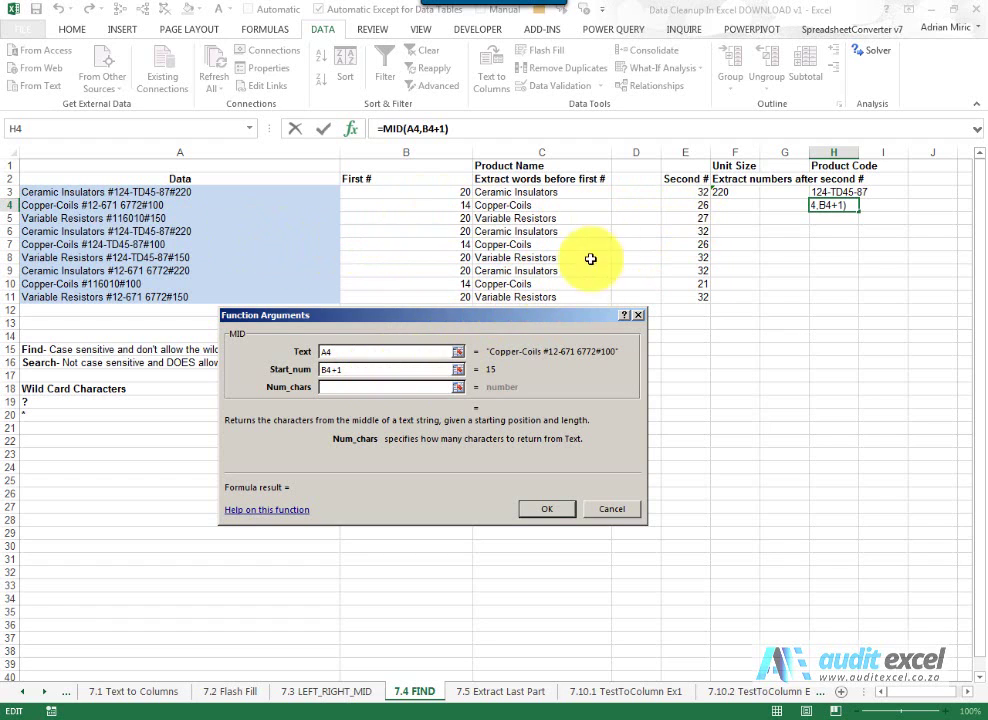
pyautogui.click(686, 205)
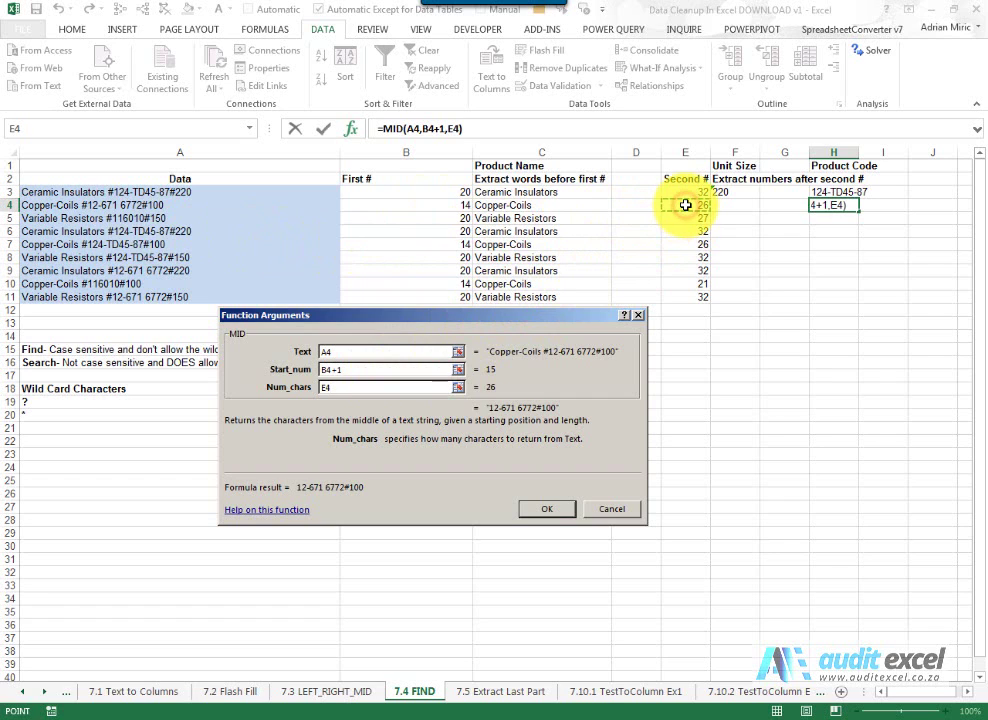
pyautogui.write('-')
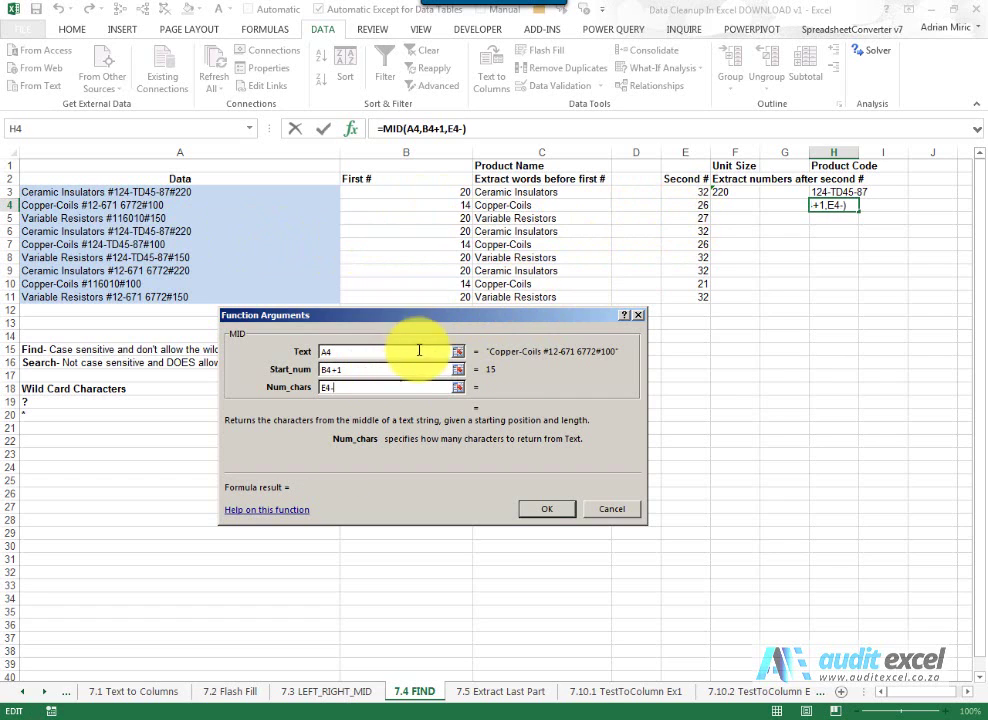
pyautogui.click(436, 206)
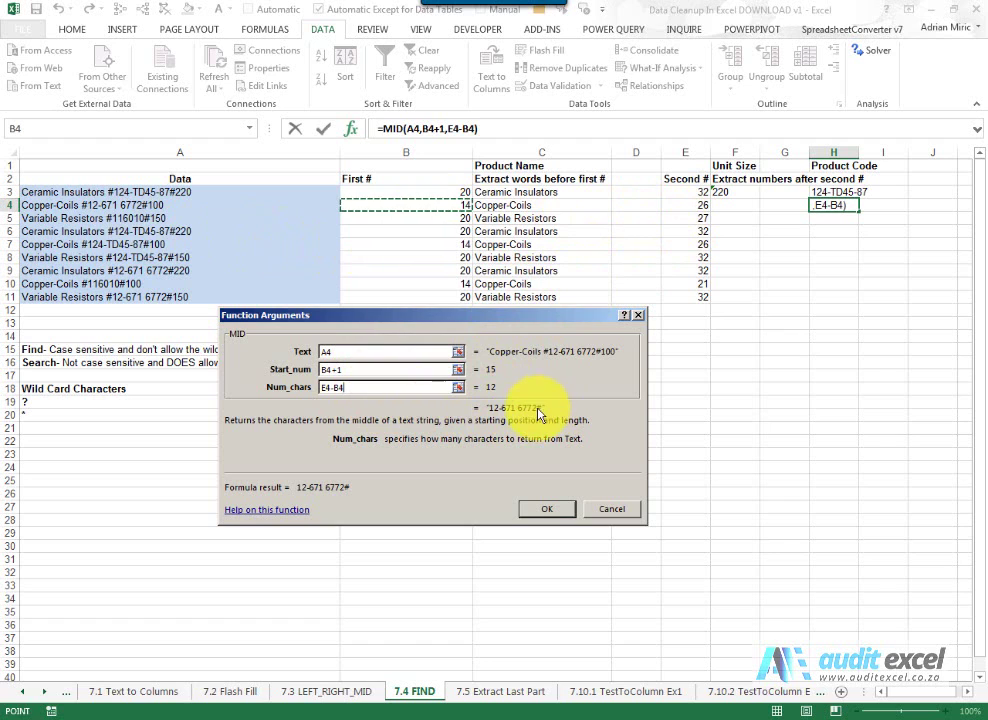
pyautogui.click(380, 389)
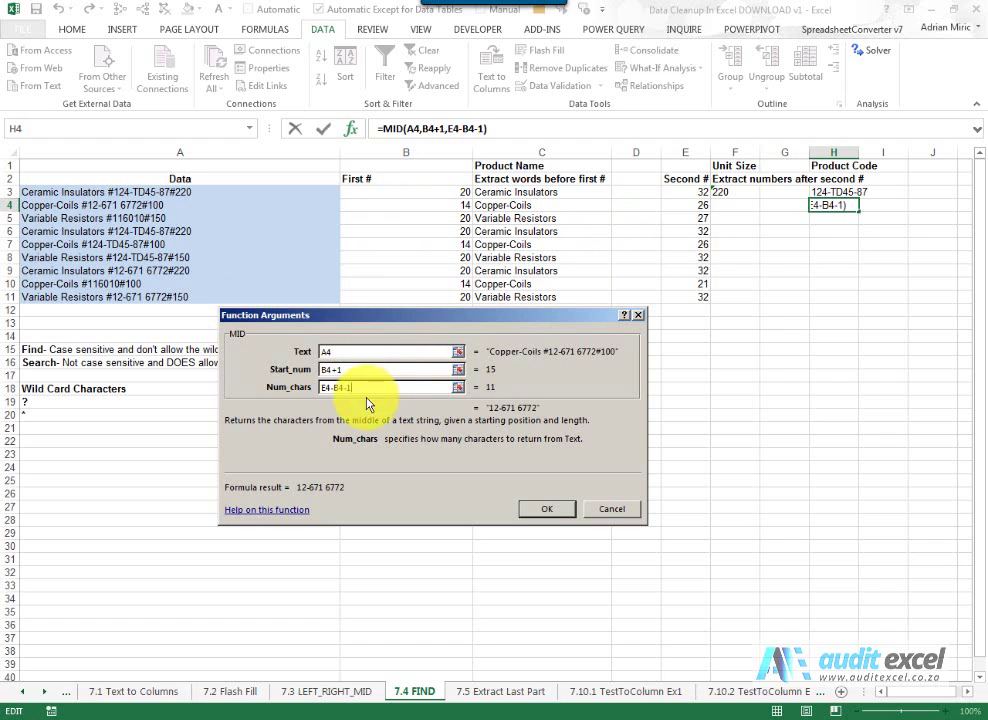
pyautogui.click(526, 512)
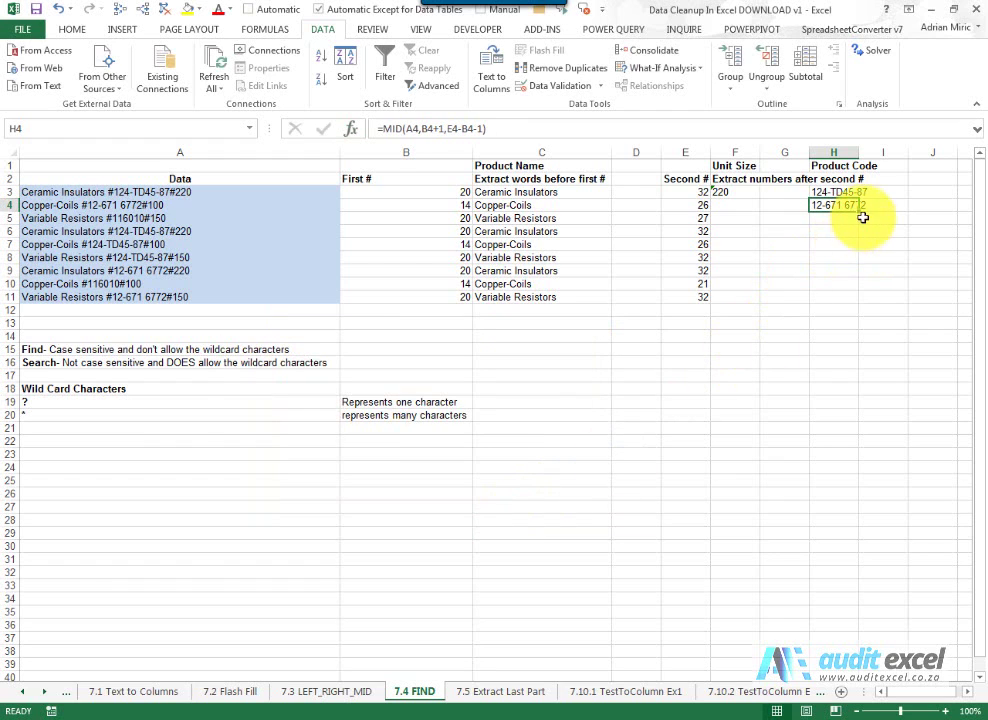
pyautogui.moveTo(860, 210); pyautogui.dragTo(851, 299)
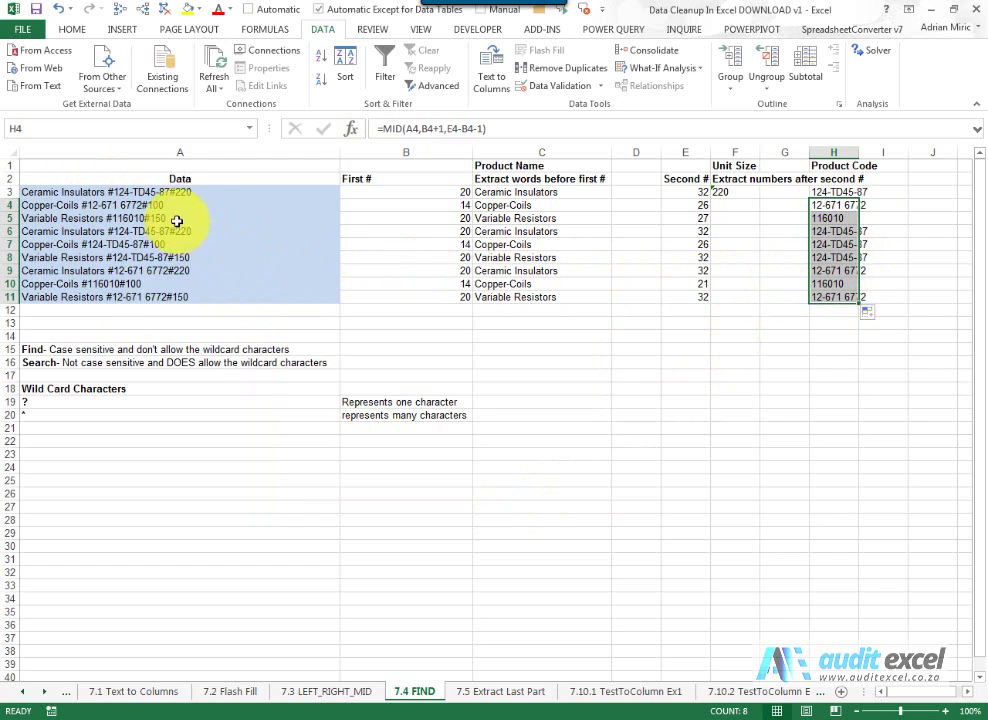
# Step: Start a RIGHT formula in F4 under Unit Size with A4 as its text
pyautogui.click(735, 204)
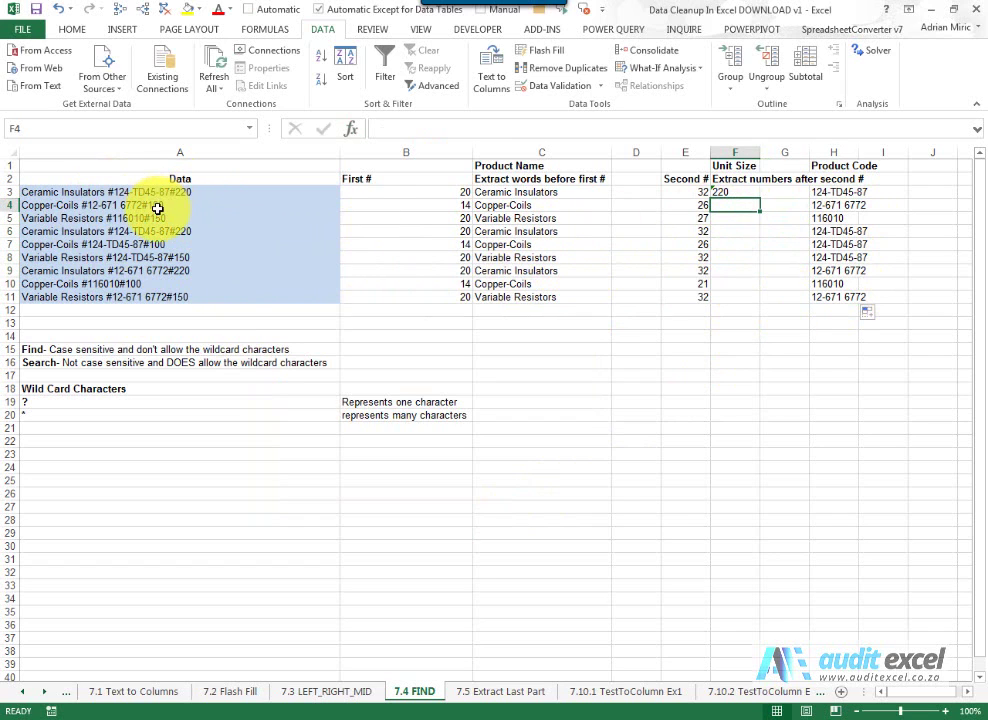
pyautogui.click(351, 128)
pyautogui.click(381, 428)
pyautogui.press('r')
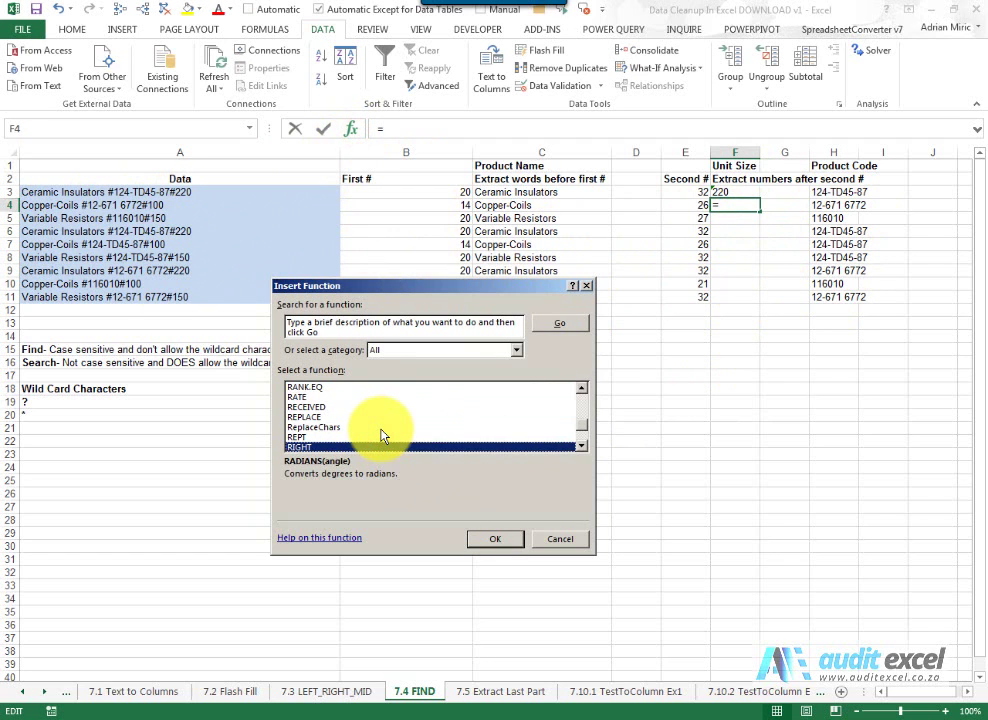
pyautogui.press('i')
pyautogui.press('Return')
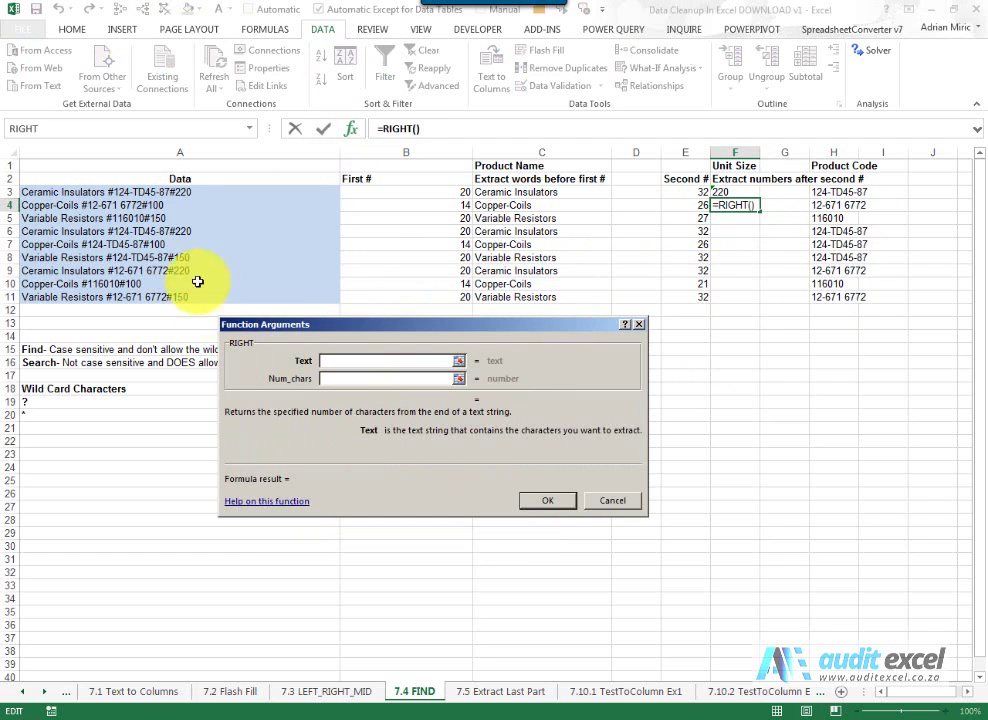
pyautogui.click(168, 204)
# Step: Set the RIGHT formula's number of characters to 3 and copy the formula from F4 down to F11
pyautogui.click(324, 381)
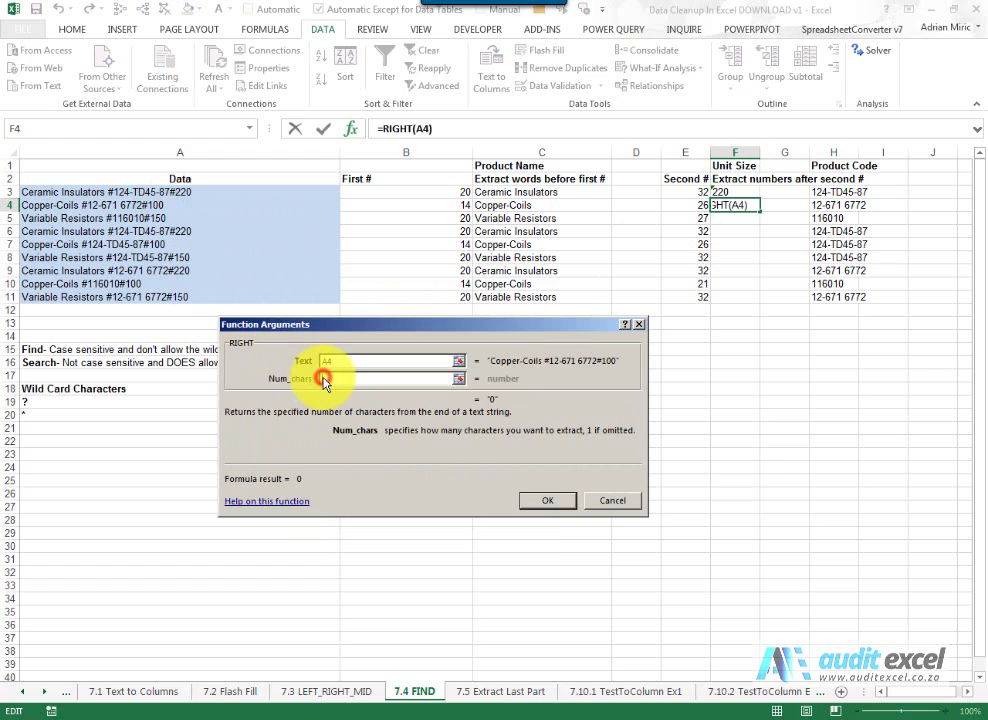
pyautogui.write('3')
pyautogui.click(547, 500)
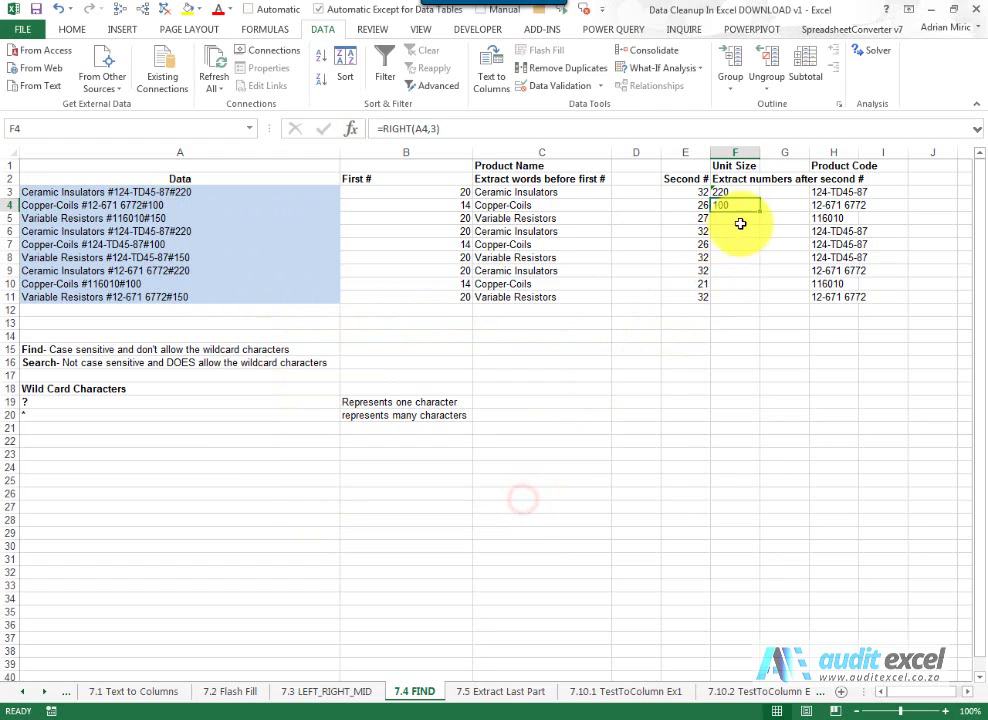
pyautogui.moveTo(759, 211); pyautogui.dragTo(749, 300)
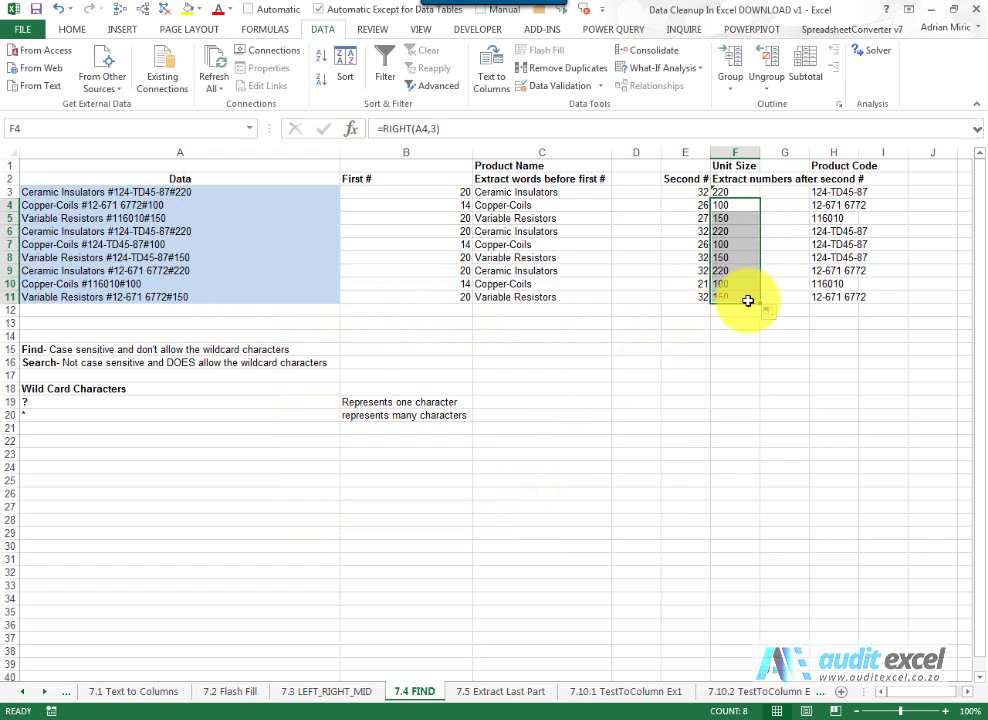